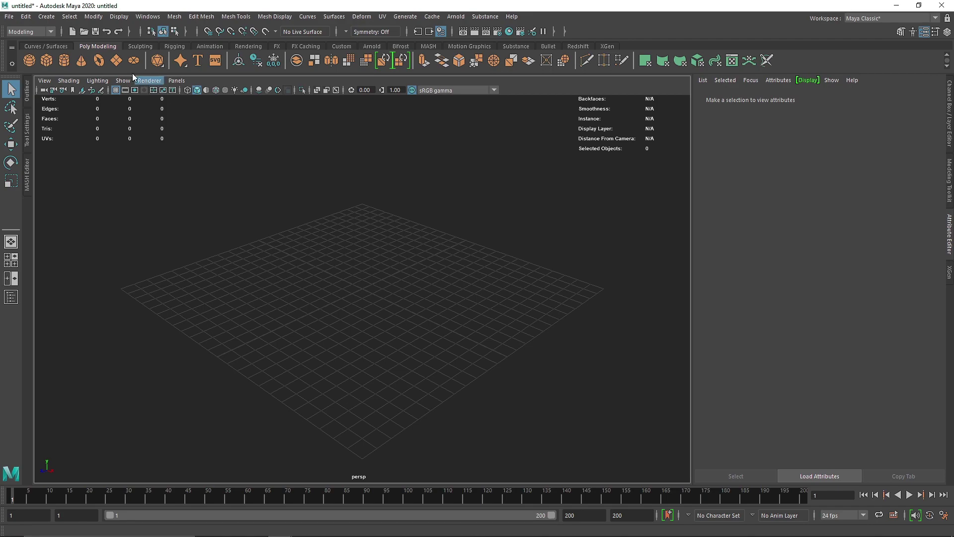
Create a polygon plane, scale it uniformly to about 24.4, and raise it slightly to about 0.447 in Y
click(116, 61)
alt+drag(377, 301, 581, 335)
key(r)
key(w)
drag(362, 251, 363, 244)
alt+drag(379, 271, 351, 275)
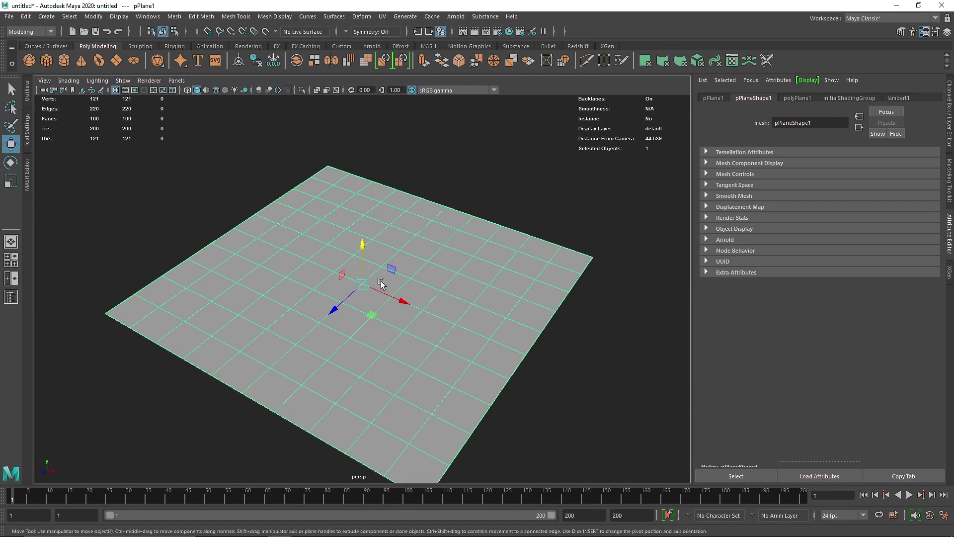
Assign a new aiStandardSurface material to the plane
right_drag(418, 204, 427, 457)
click(414, 225)
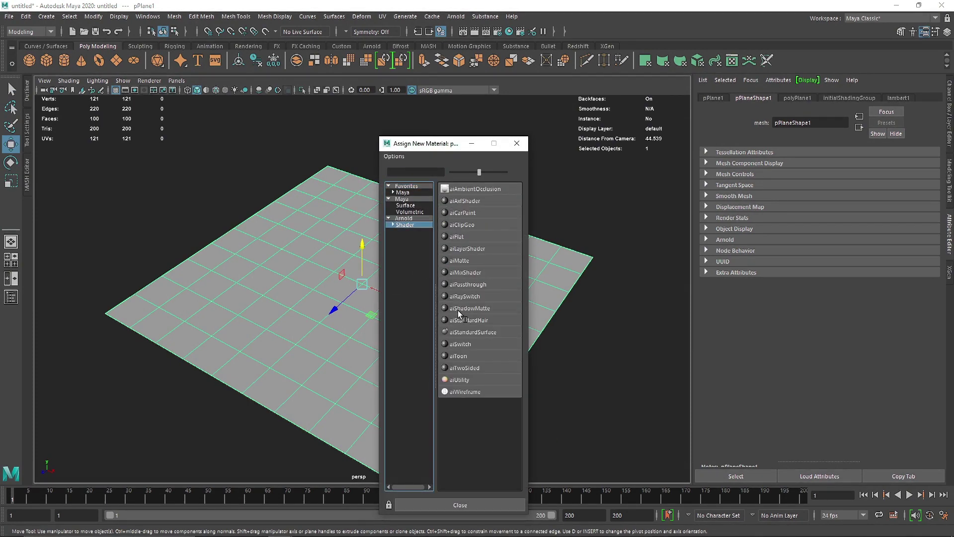
click(480, 333)
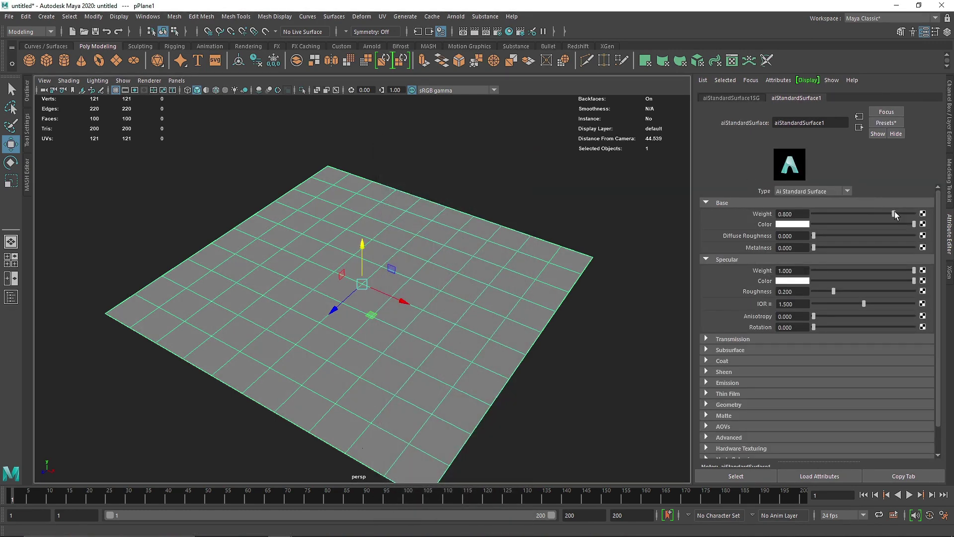
Set the new material's base weight to 1 and rename the material Abstract
drag(894, 213, 933, 220)
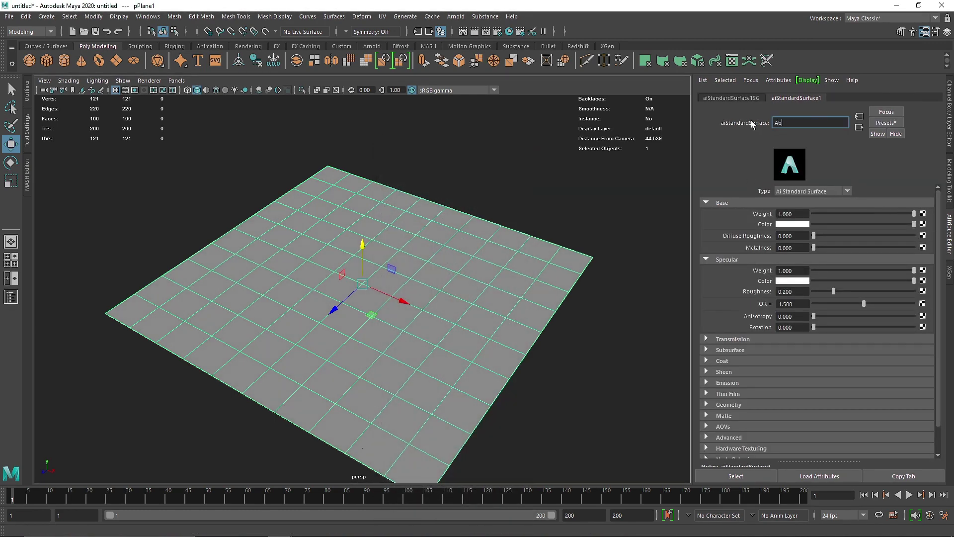
text(Abstract)
key(Return)
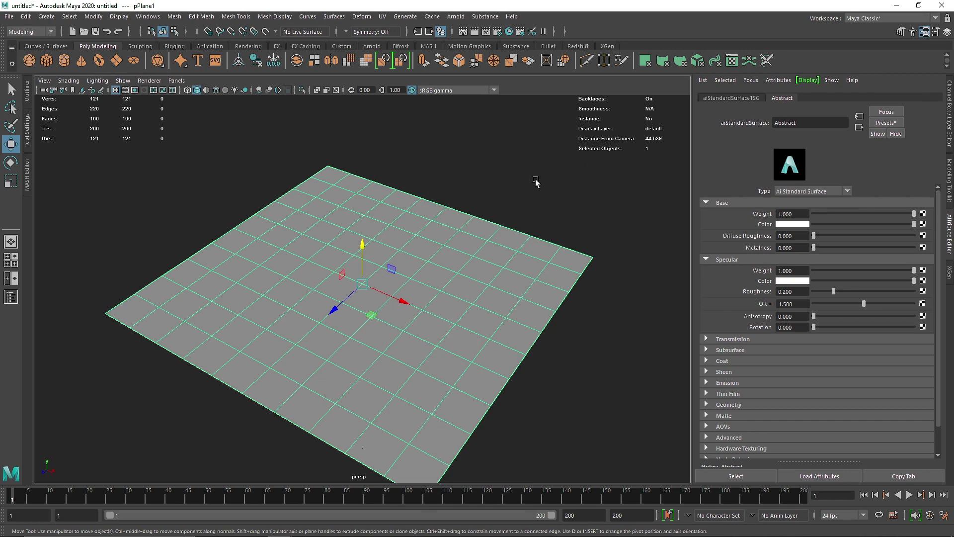
Set the plane's width and height subdivisions to 60 each
click(532, 190)
alt+drag(403, 300, 426, 291)
click(424, 278)
key(ctrl+a)
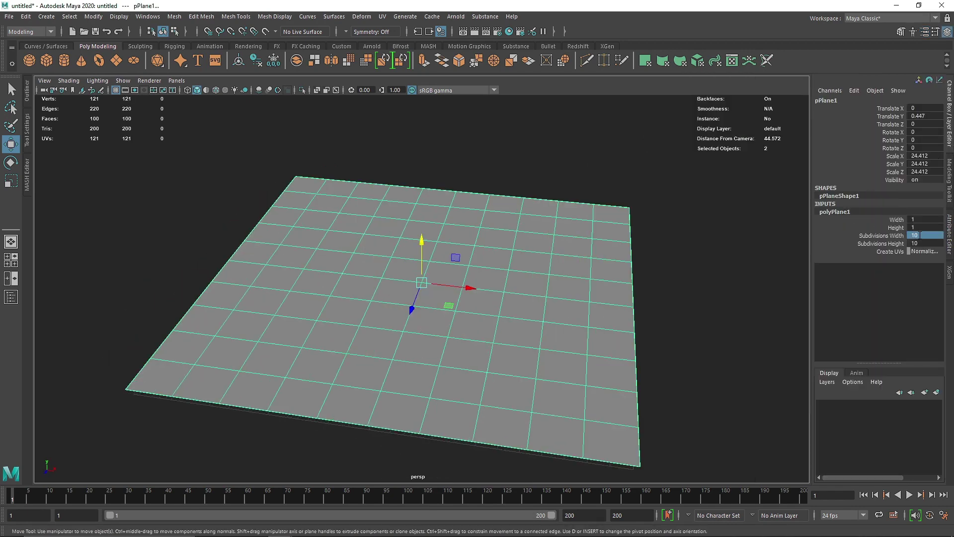
text(60)
click(927, 243)
text(60)
click(740, 212)
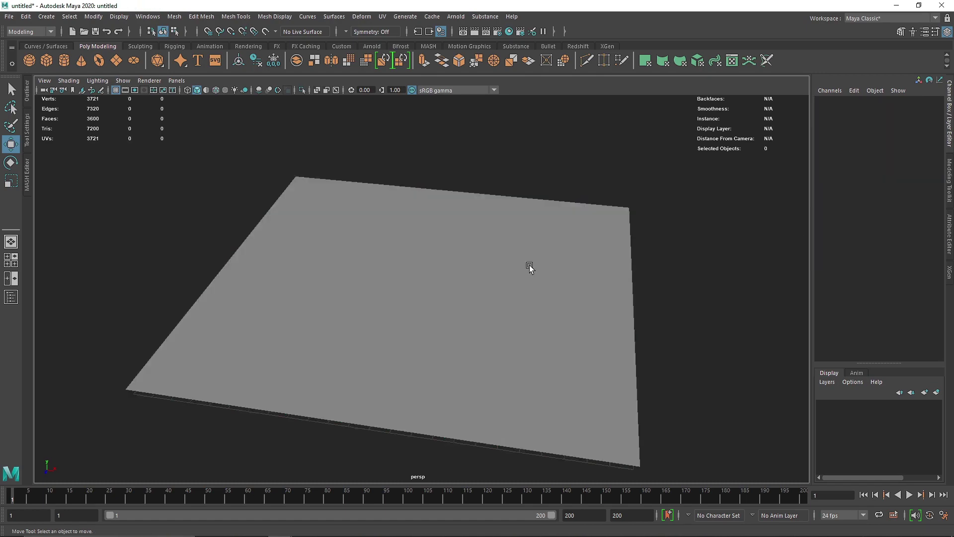
Graph the Abstract material in the Hypershade and move its shading group node lower and farther from the material node
click(540, 273)
alt+drag(540, 273, 482, 219)
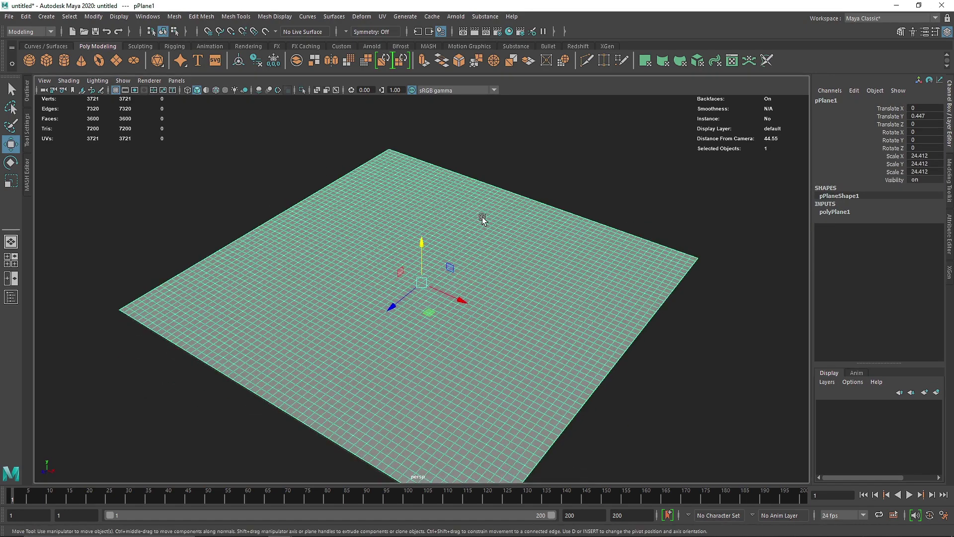
click(506, 33)
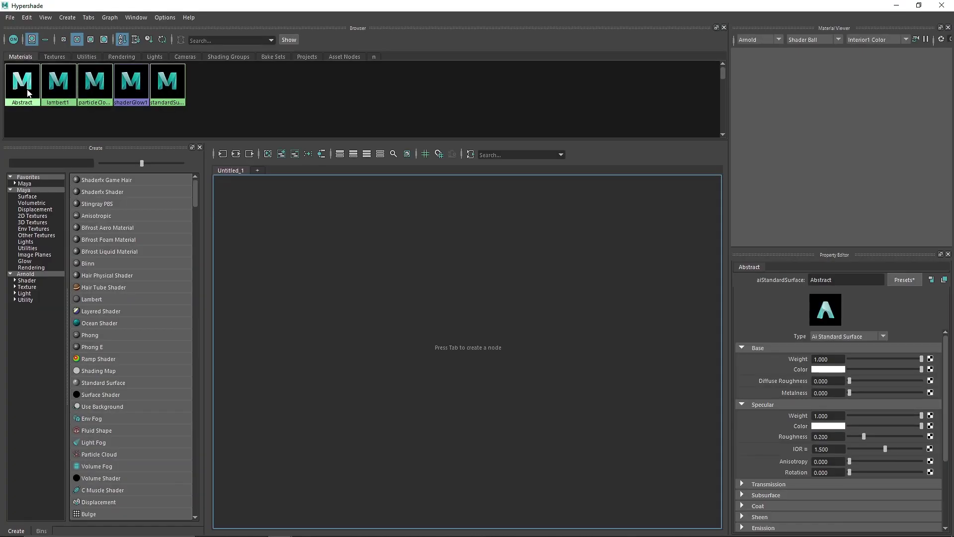
right_drag(22, 92, 75, 122)
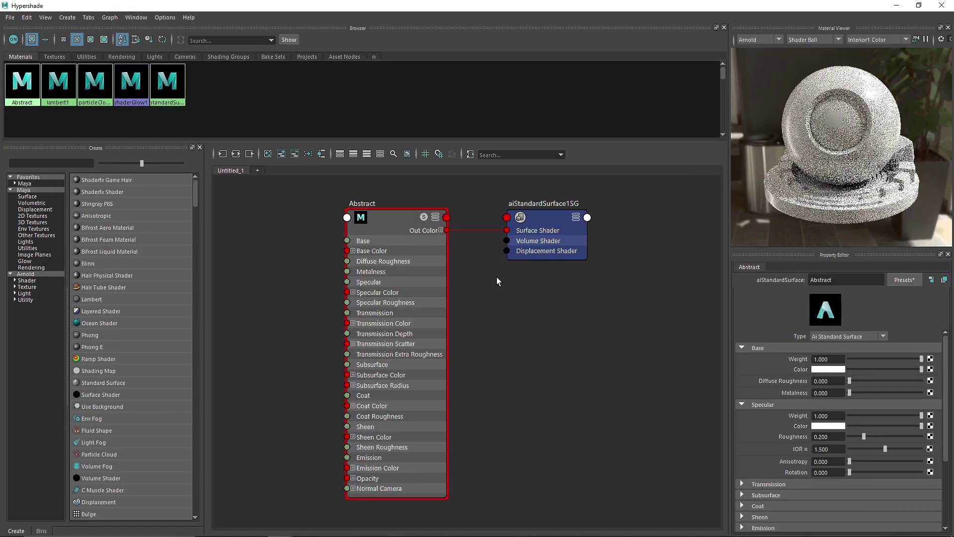
drag(589, 232, 622, 388)
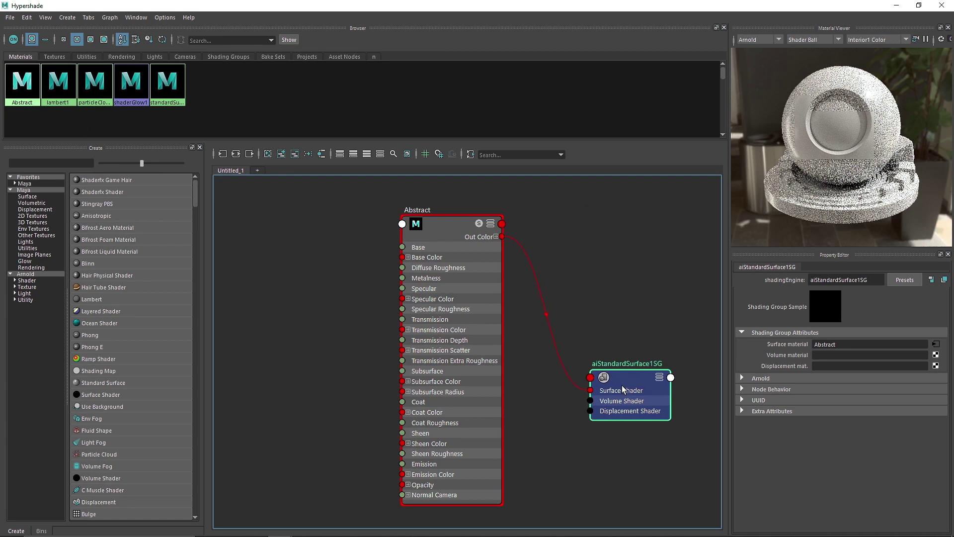
alt+middle_drag(632, 453, 618, 380)
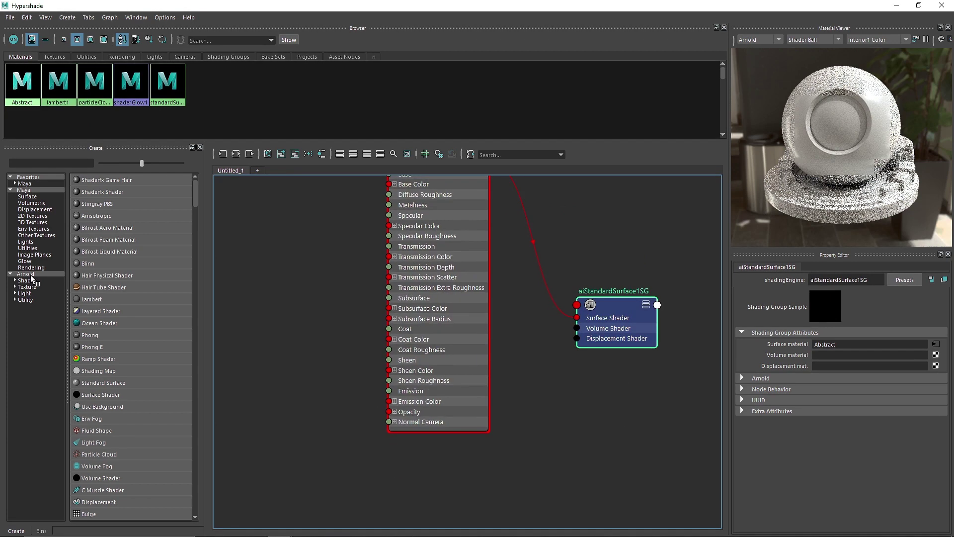
Create a Maya Volume Noise texture node below the Abstract material in the graph
click(32, 190)
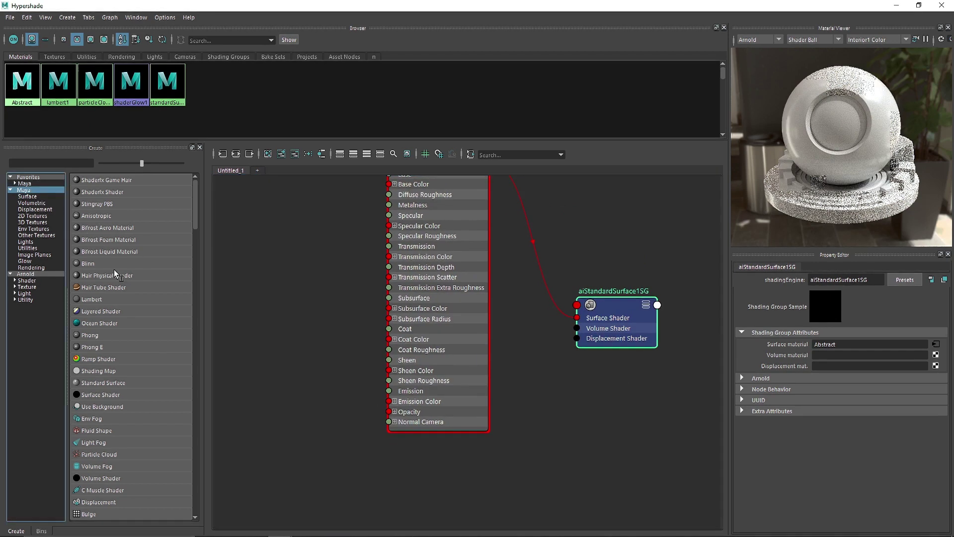
scroll(109, 294, down, 4)
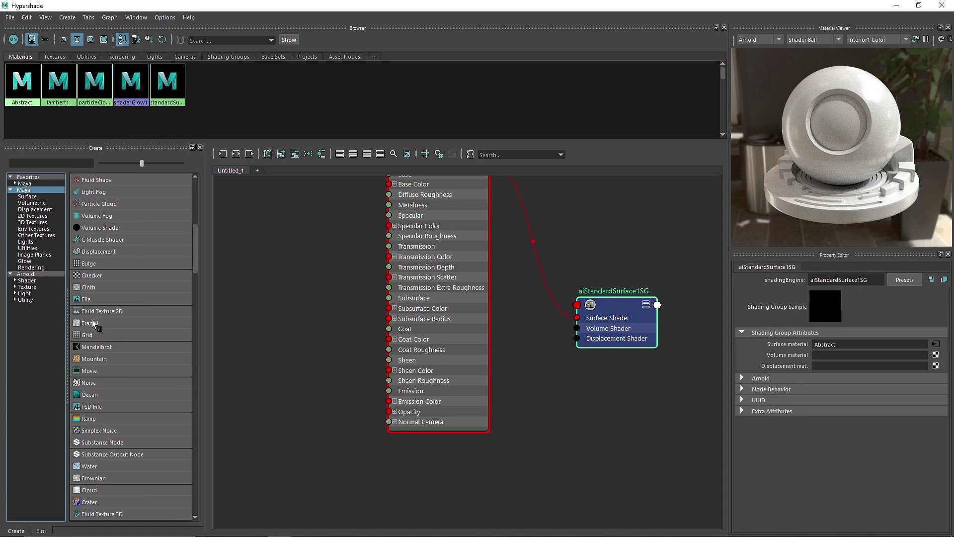
scroll(133, 359, down, 4)
scroll(114, 395, down, 4)
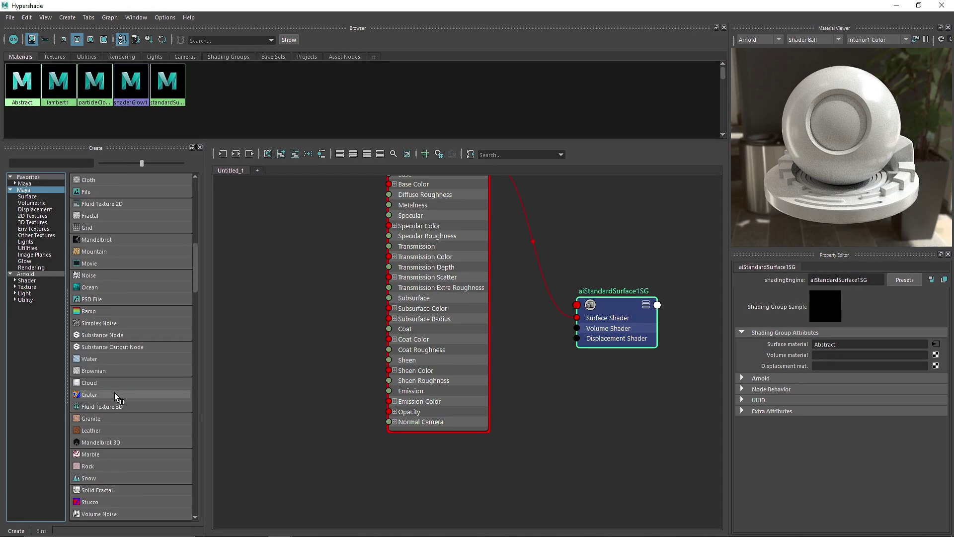
click(113, 447)
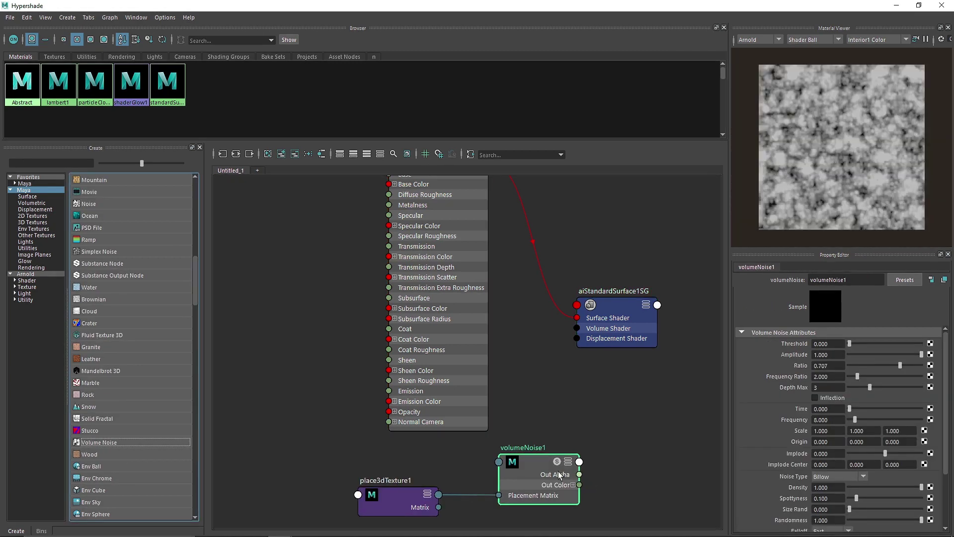
alt+middle_drag(596, 391, 614, 319)
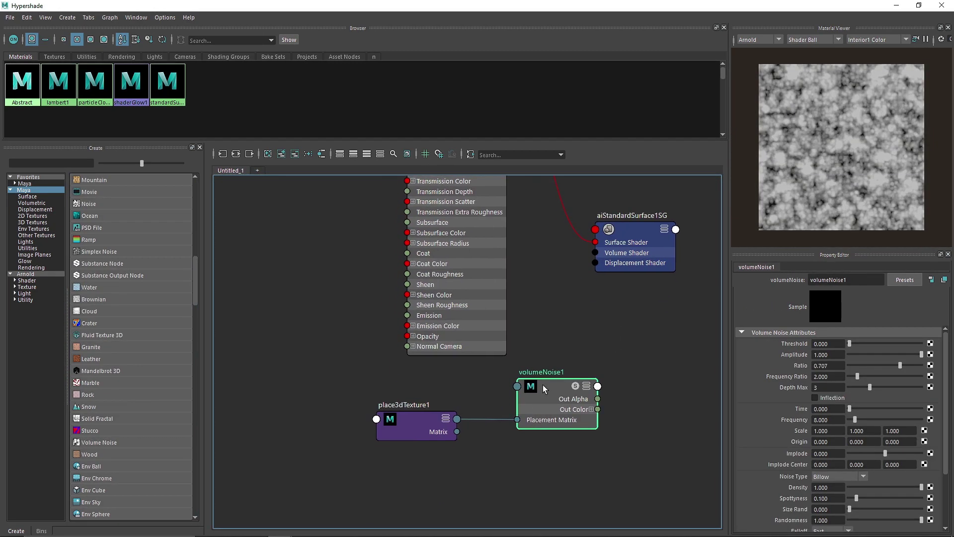
Try the Wispy, SpaceTime and Volume Wave noise types on the volume noise and set it back to Billow
click(852, 476)
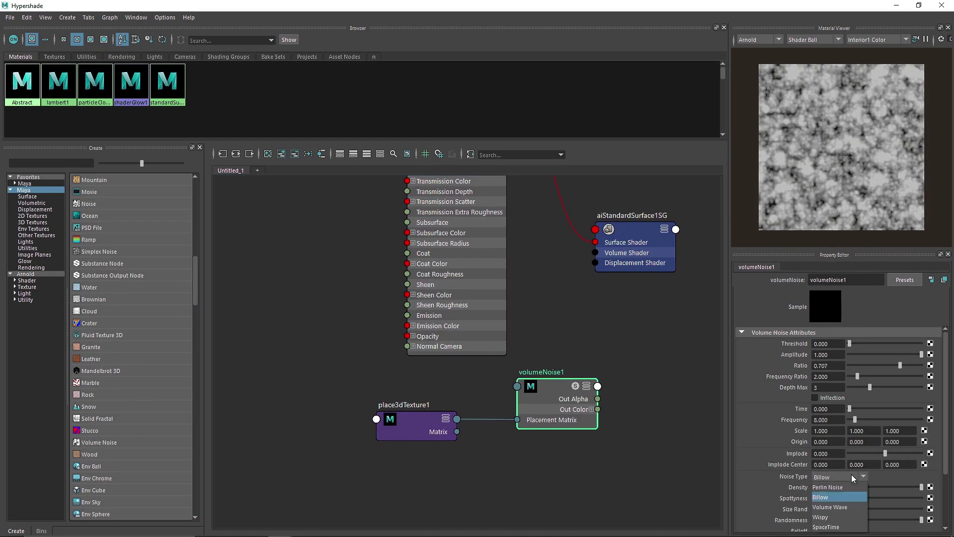
click(831, 517)
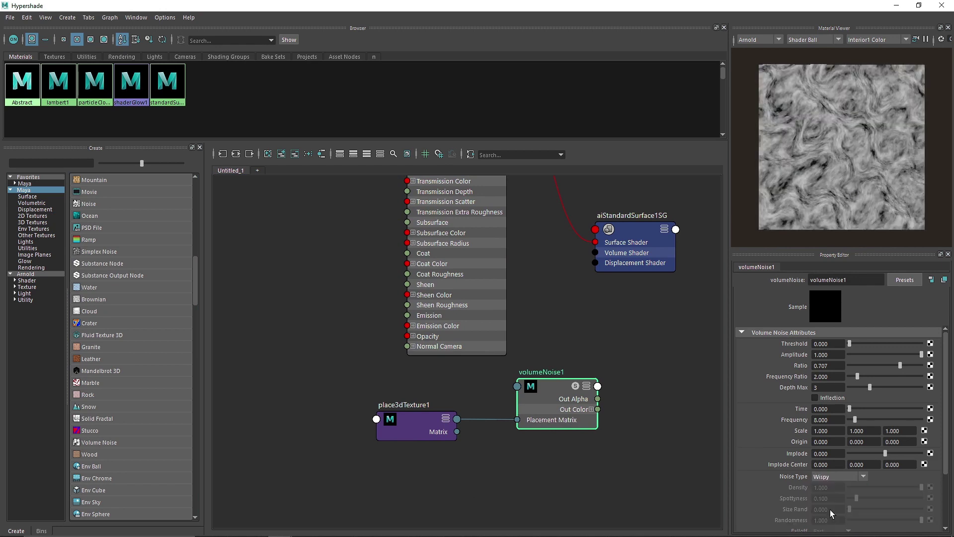
click(839, 476)
click(840, 477)
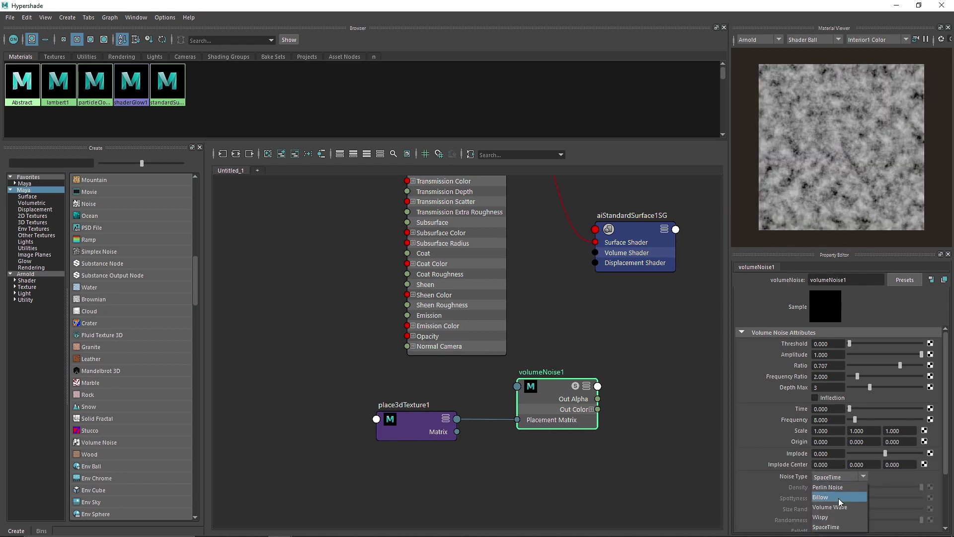
click(839, 497)
click(839, 477)
click(837, 487)
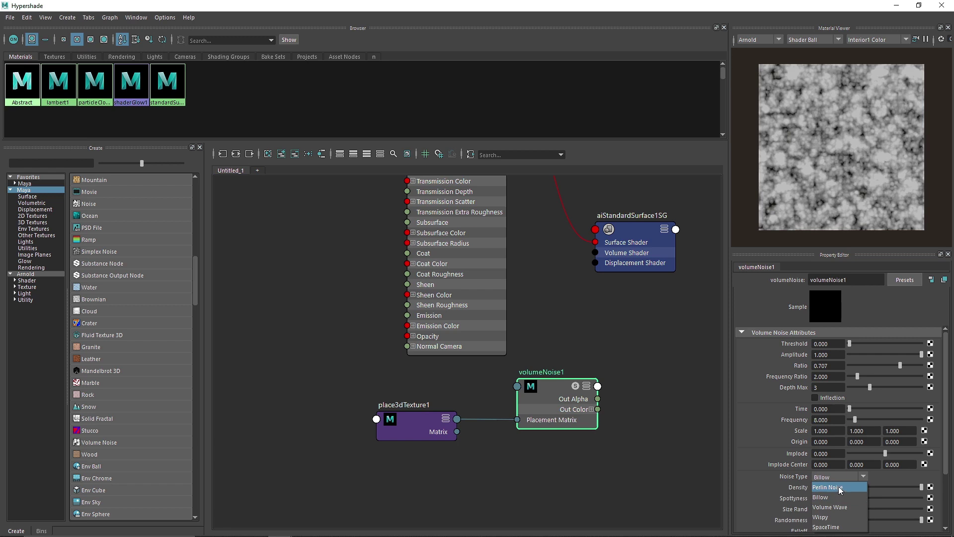
click(839, 476)
click(840, 476)
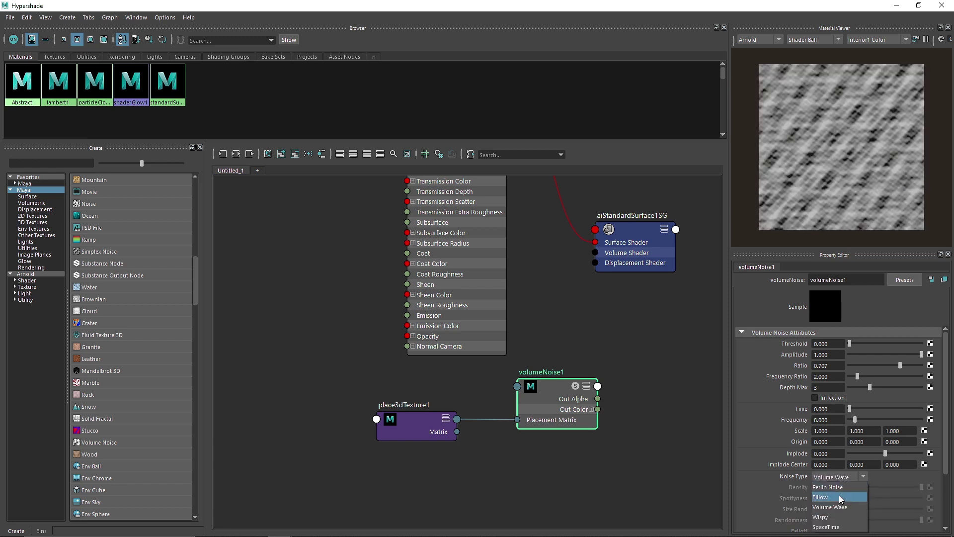
click(839, 496)
Move the volume noise and its 3D placement node together to free space below the material node
drag(595, 473, 388, 414)
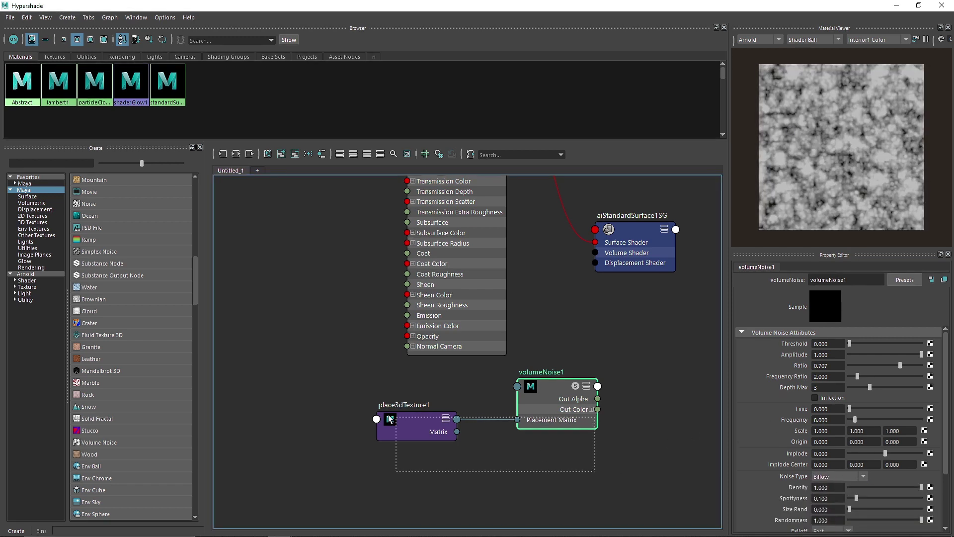
drag(538, 393, 288, 259)
alt+middle_drag(324, 206, 467, 305)
drag(449, 372, 495, 497)
alt+middle_drag(551, 469, 443, 319)
drag(382, 339, 450, 404)
Find color nodes in the Arnold node list and create an aiColorCorrect node
click(50, 165)
text(colo)
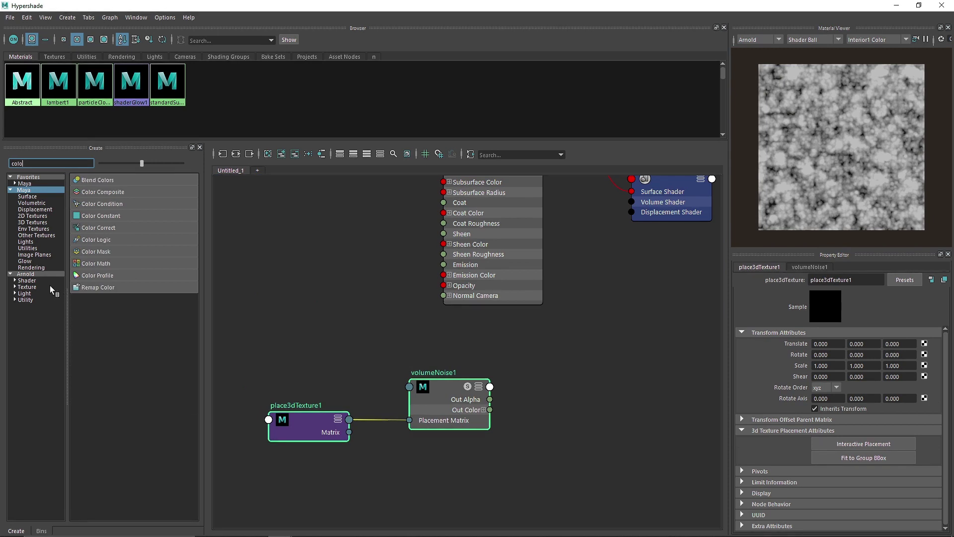
click(40, 275)
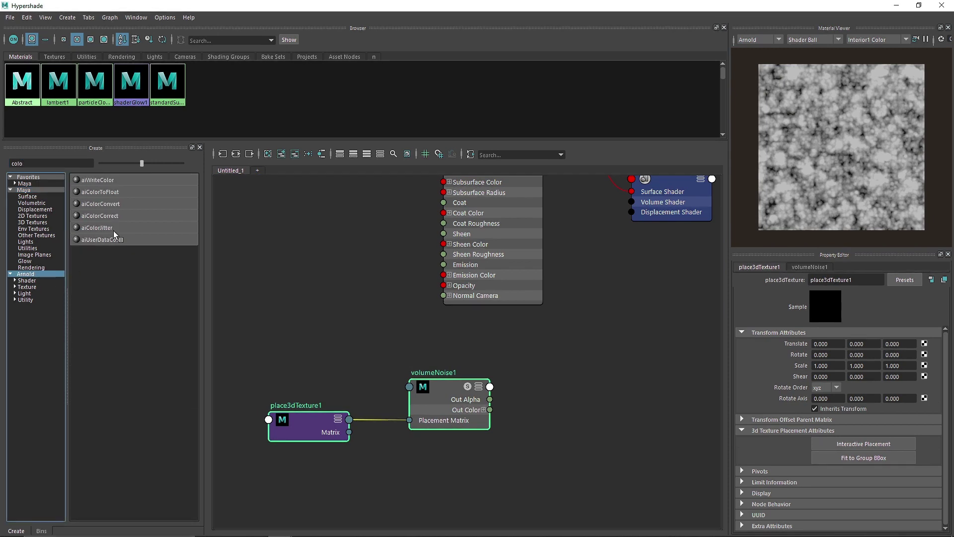
click(113, 218)
Place the aiColorCorrect node beside the volume noise and connect the noise's Out Color to its Input
alt+middle_drag(506, 354, 438, 343)
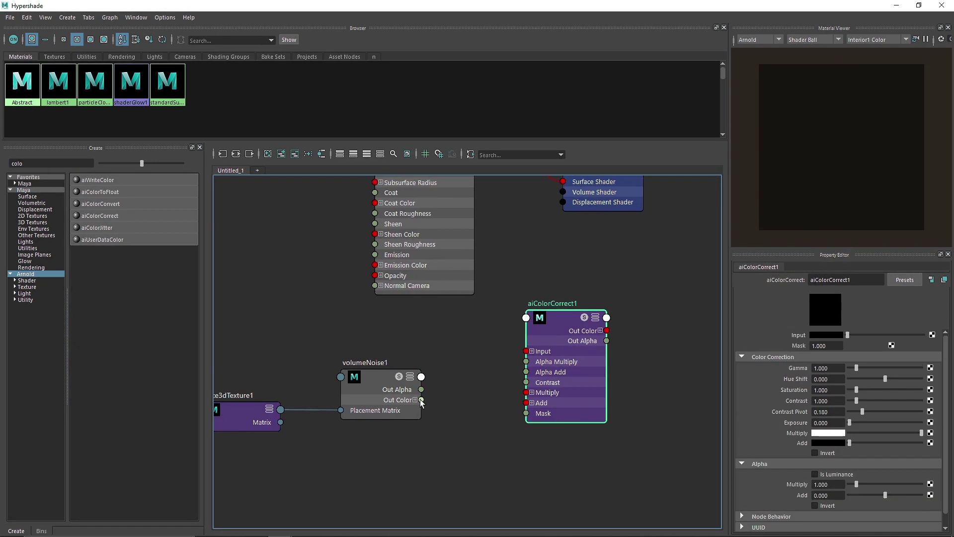
drag(421, 400, 522, 360)
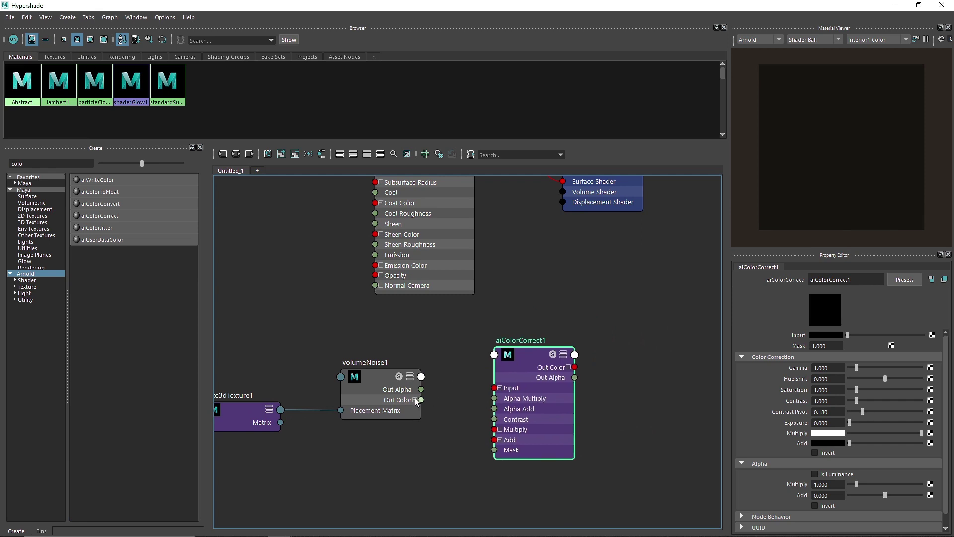
drag(417, 400, 484, 388)
Set the volume noise's Ratio to about 0.776, Frequency Ratio to about 2.196, and Depth Max to 1
click(378, 390)
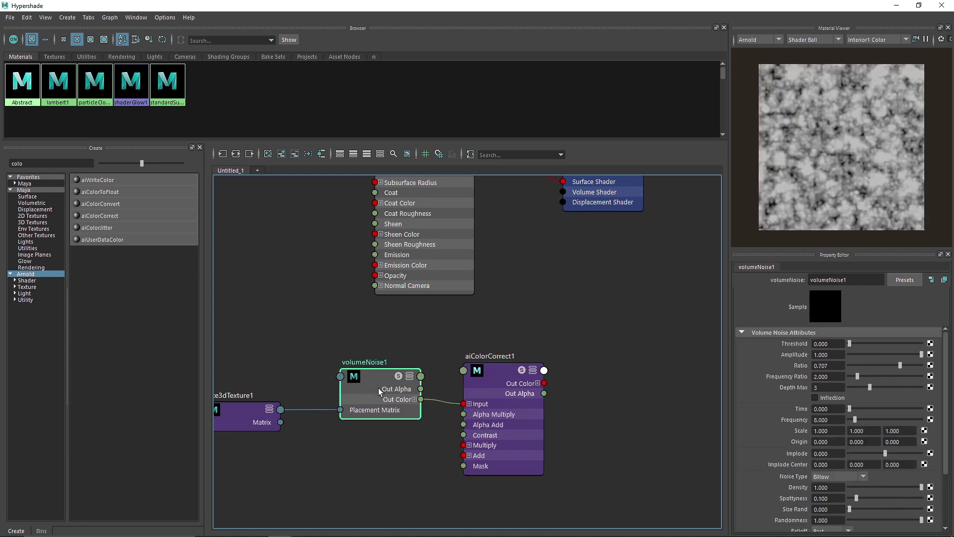
drag(870, 387, 888, 387)
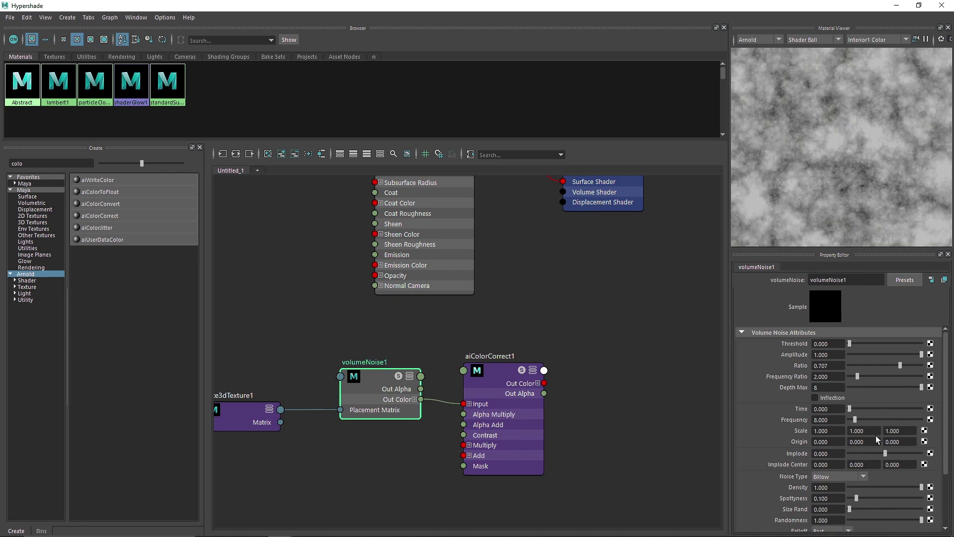
drag(873, 387, 851, 384)
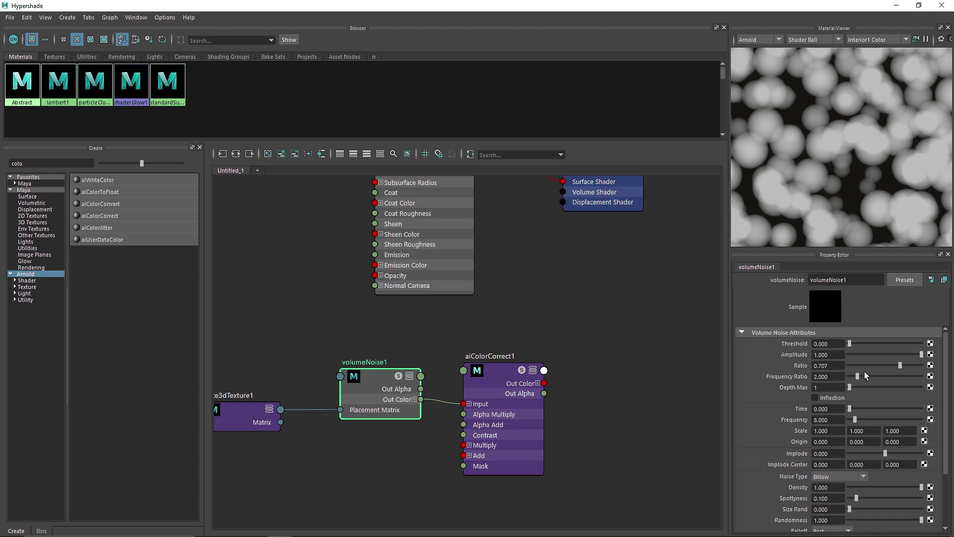
drag(900, 365, 902, 365)
drag(848, 389, 867, 389)
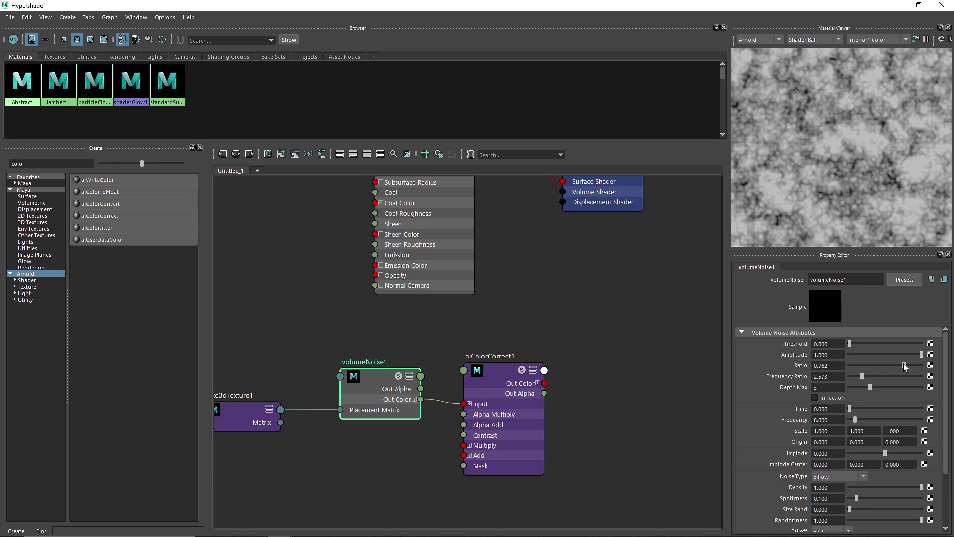
drag(904, 362, 860, 375)
click(859, 388)
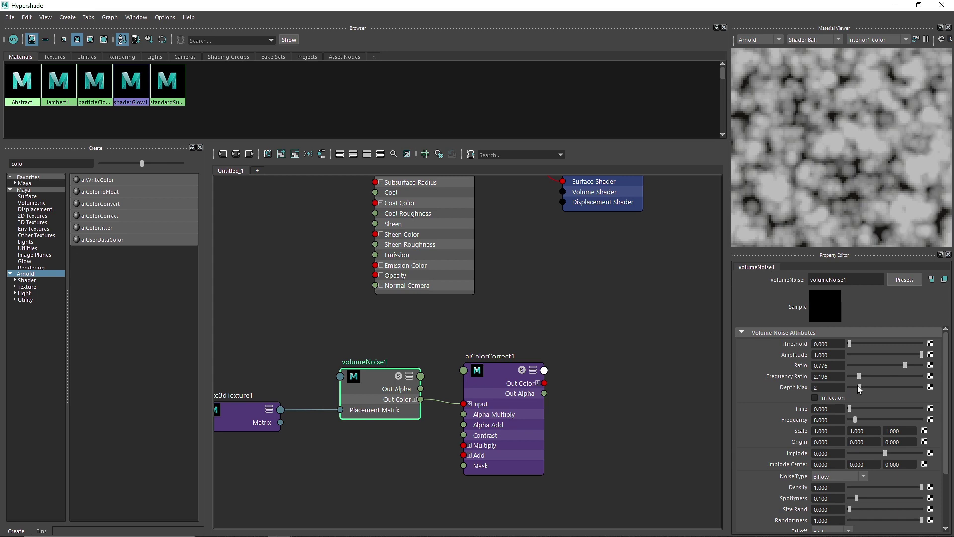
click(853, 386)
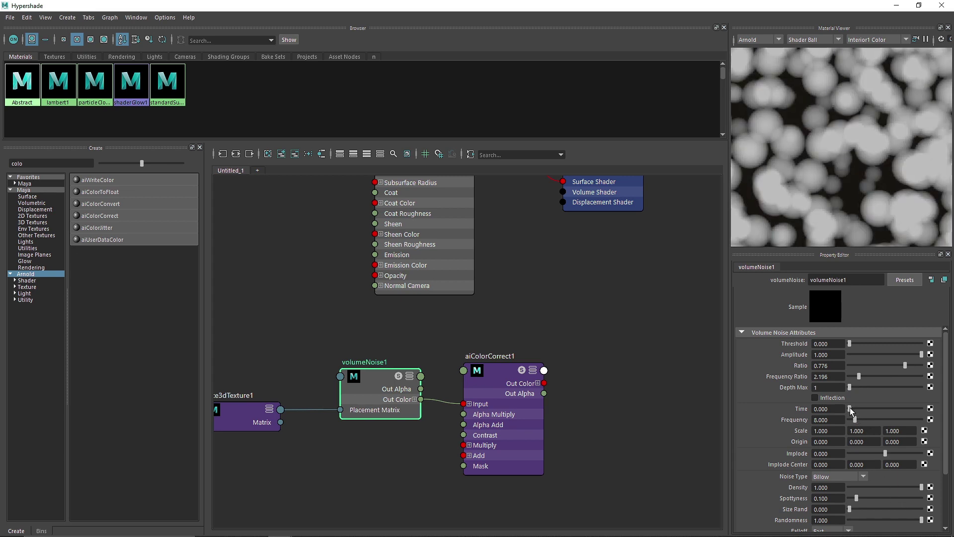
mouse_move(851, 411)
mouse_down()
mouse_move(862, 410)
mouse_move(848, 408)
mouse_up()
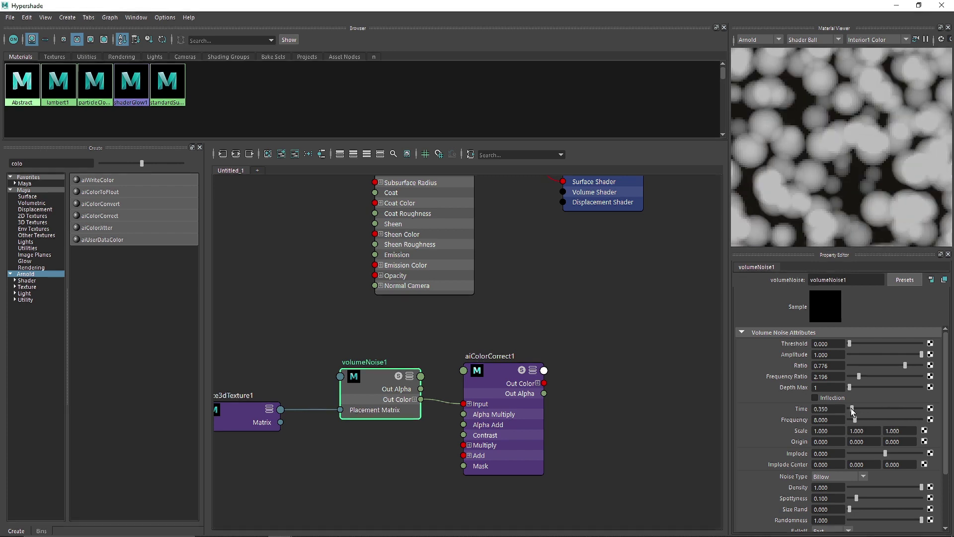
double_click(822, 430)
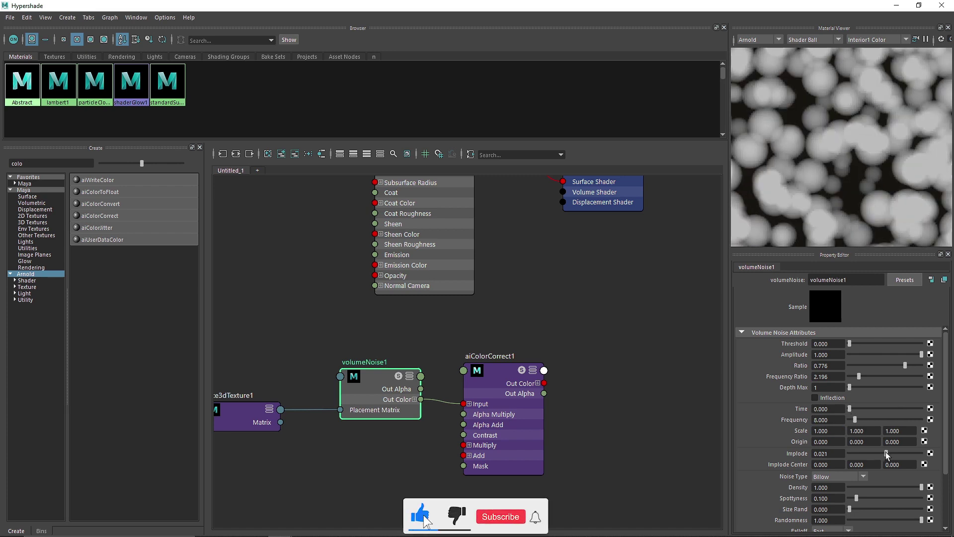
drag(886, 452, 759, 448)
text(0)
key(Return)
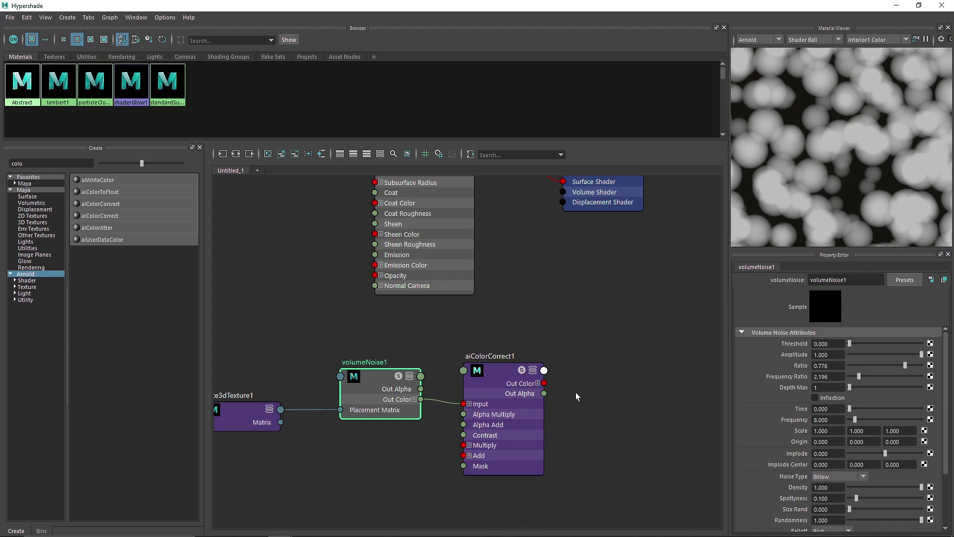
Connect the aiColorCorrect node's Out Color to the Displacement Shader input of the aiStandardSurface1SG shading group
alt+middle_drag(568, 389, 596, 418)
click(529, 390)
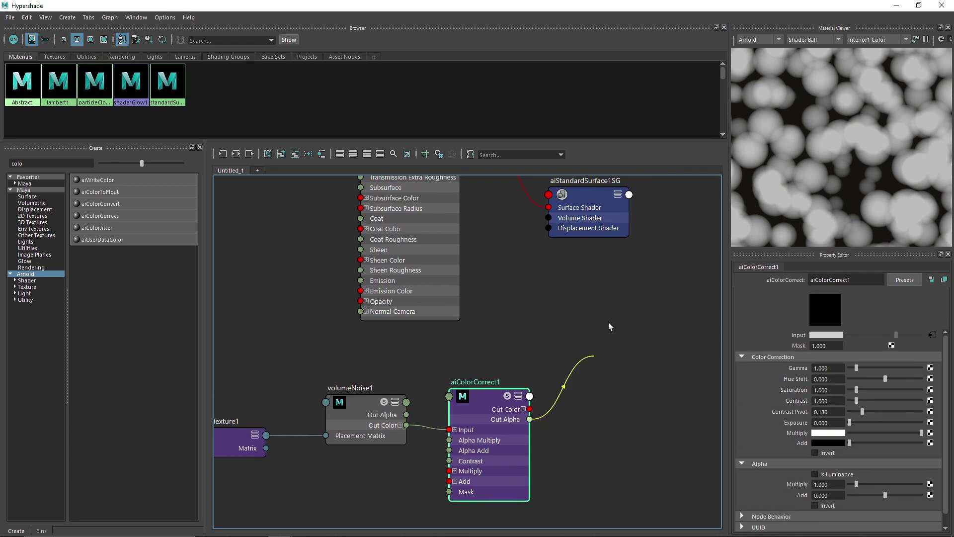
drag(609, 326, 561, 342)
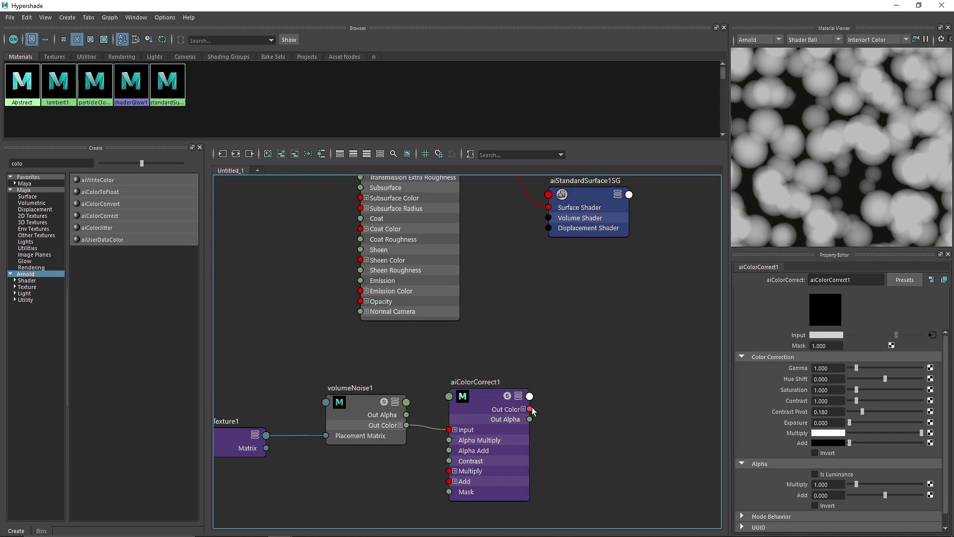
mouse_move(531, 408)
mouse_down()
mouse_move(552, 228)
mouse_move(607, 249)
mouse_up()
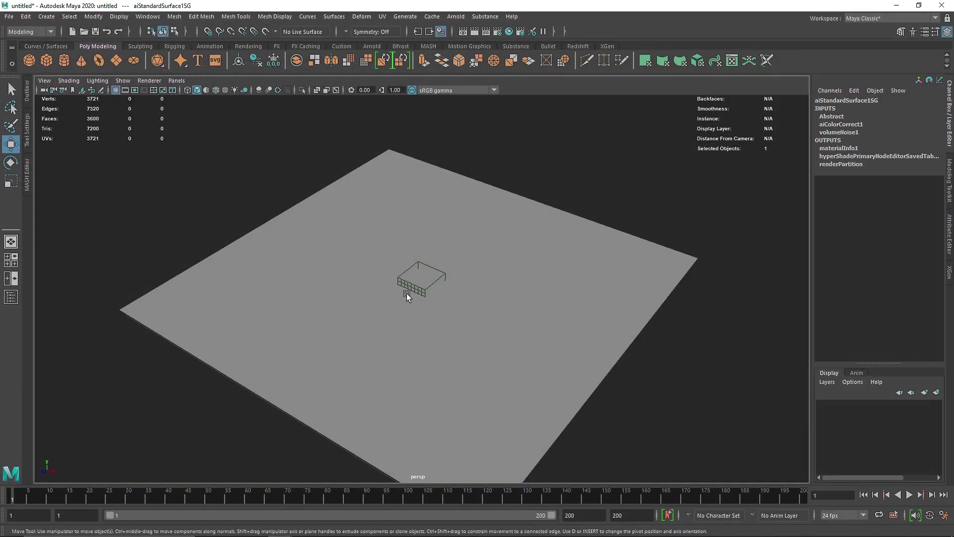
Open the Arnold RenderView and light the scene with an Arnold physical sky, stopping the live render once the displaced plane appears
click(378, 226)
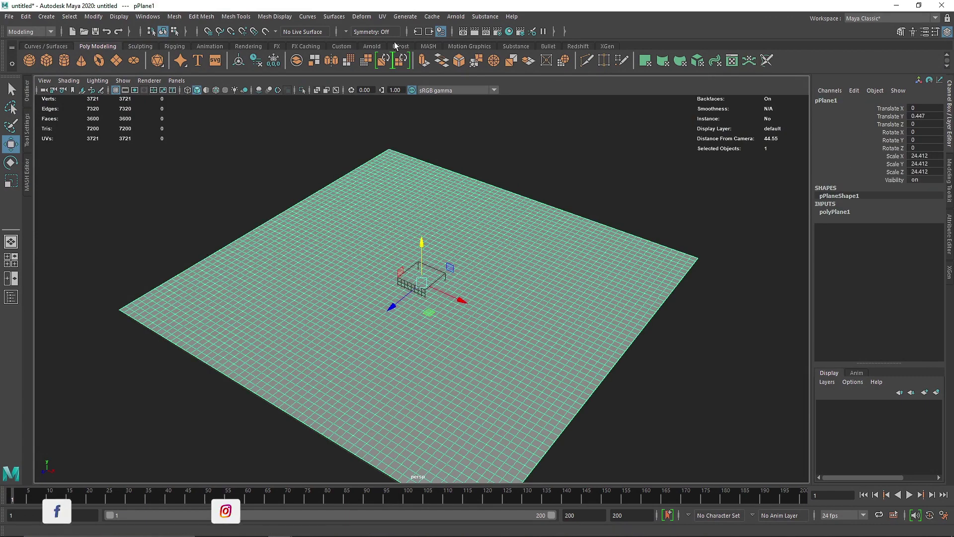
click(372, 46)
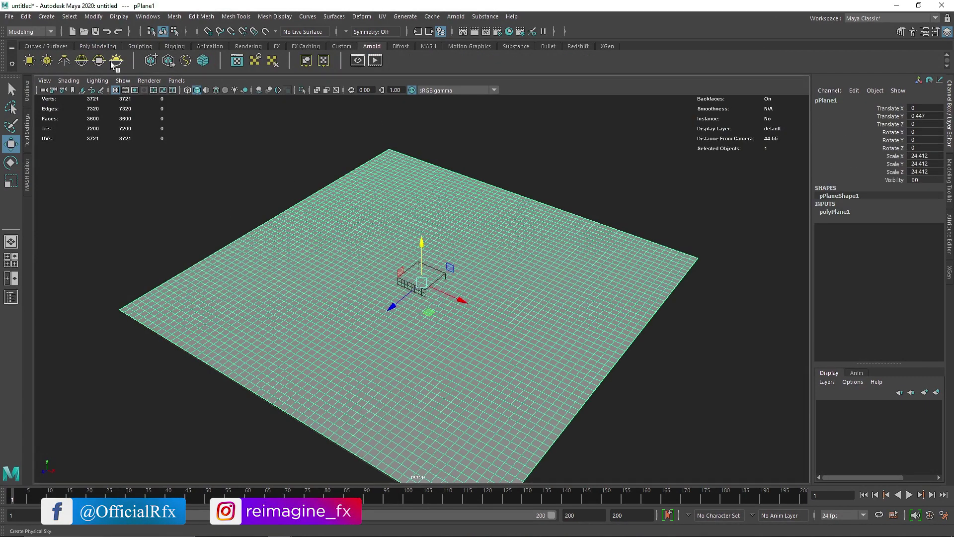
click(374, 60)
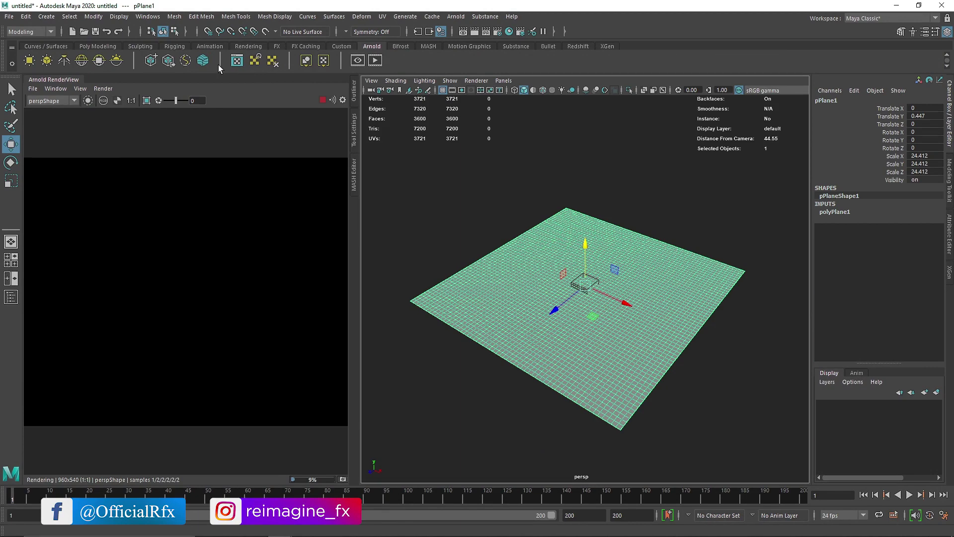
click(120, 64)
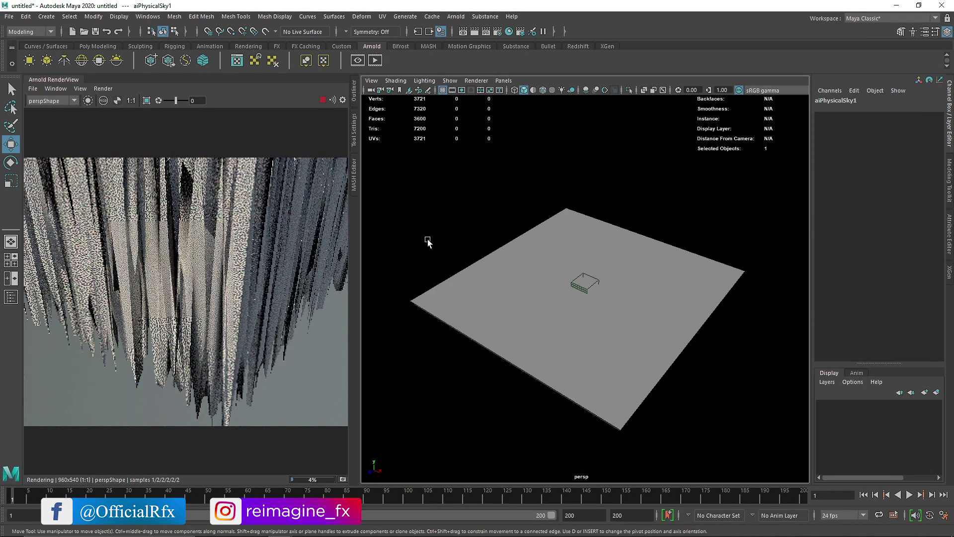
click(322, 101)
Set the plane's Arnold displacement Height to 0.1 and restart the live render
click(481, 288)
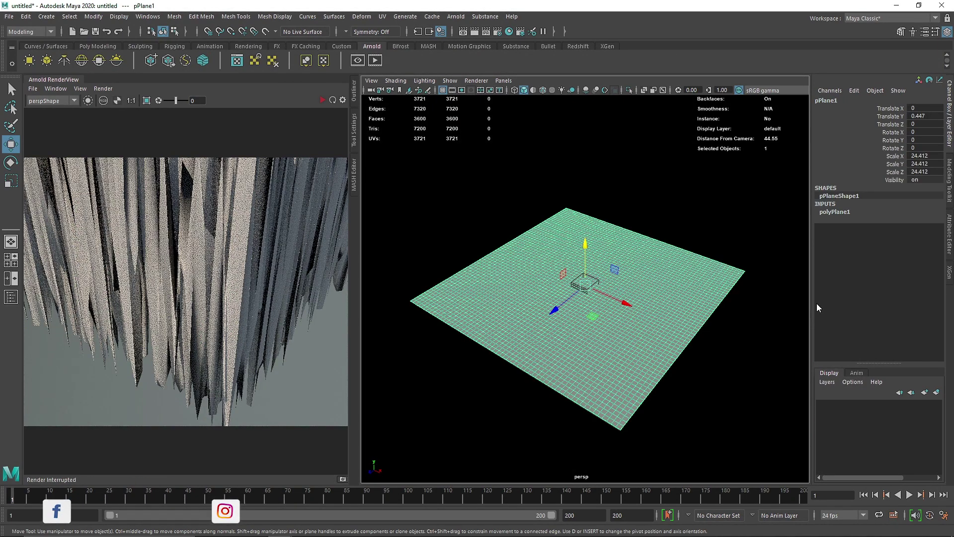
click(949, 232)
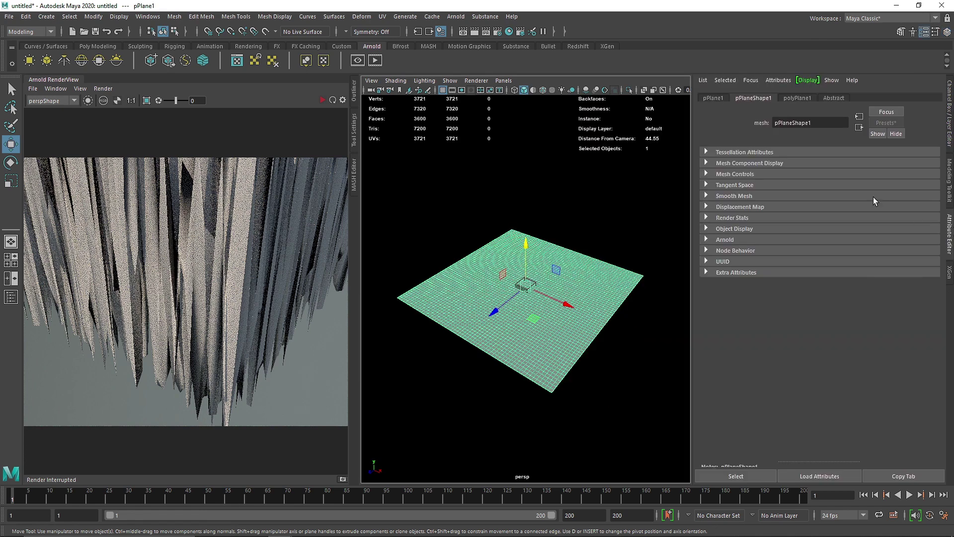
click(726, 240)
scroll(842, 402, down, 3)
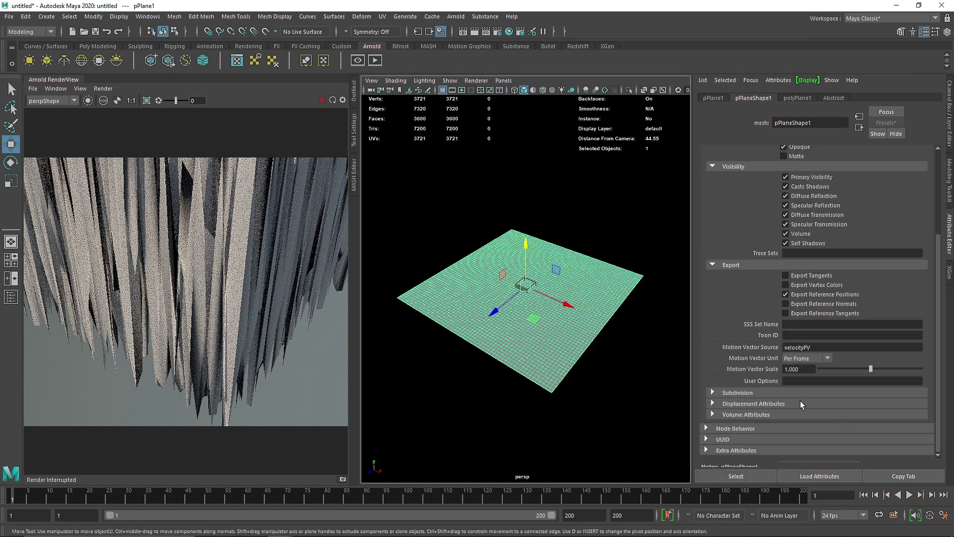
click(778, 406)
scroll(795, 398, down, 1)
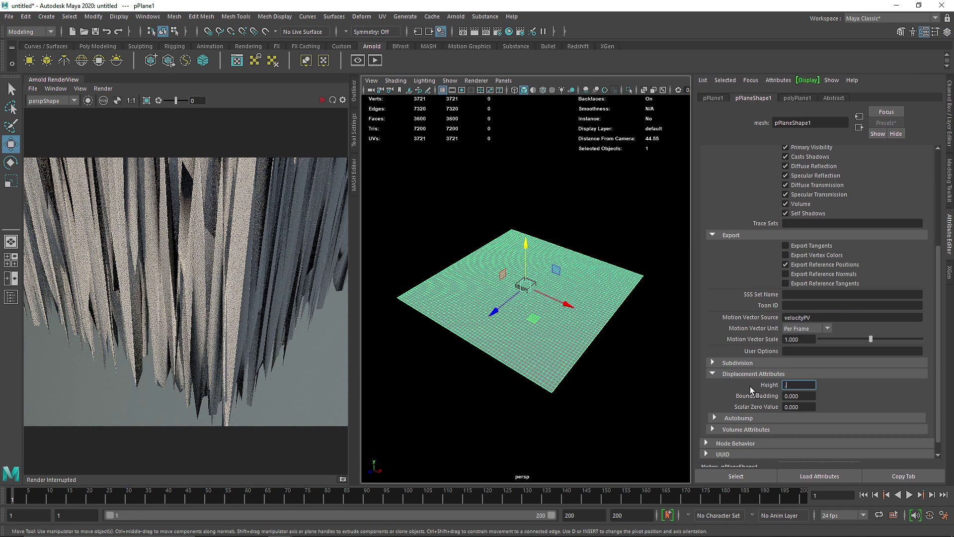
click(322, 100)
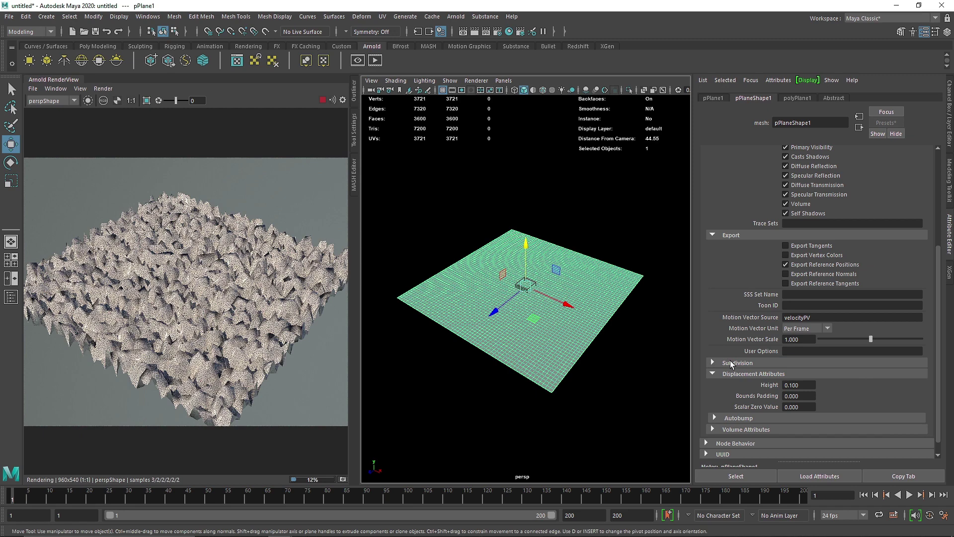
Set the plane's Arnold subdivision Type to catclark with 2 iterations
click(775, 363)
click(786, 376)
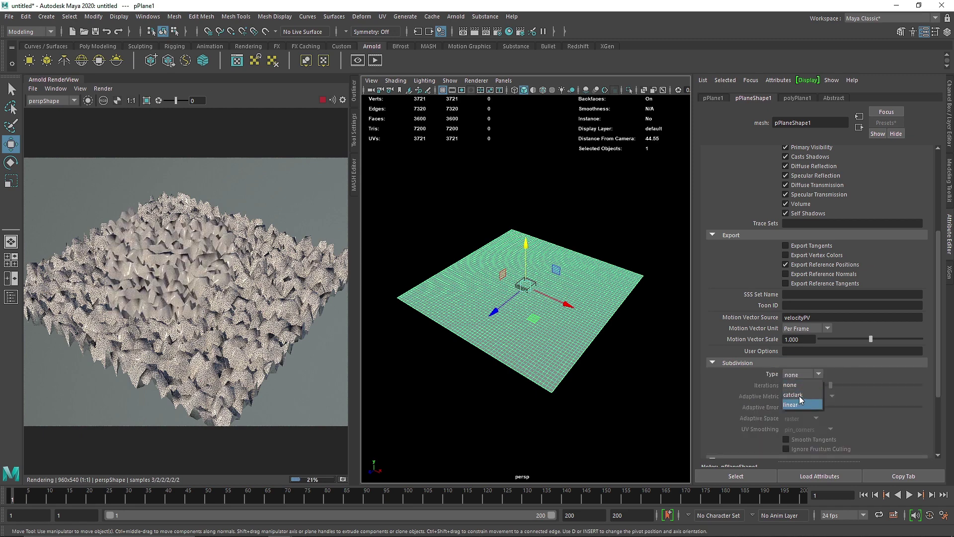
click(802, 393)
click(839, 385)
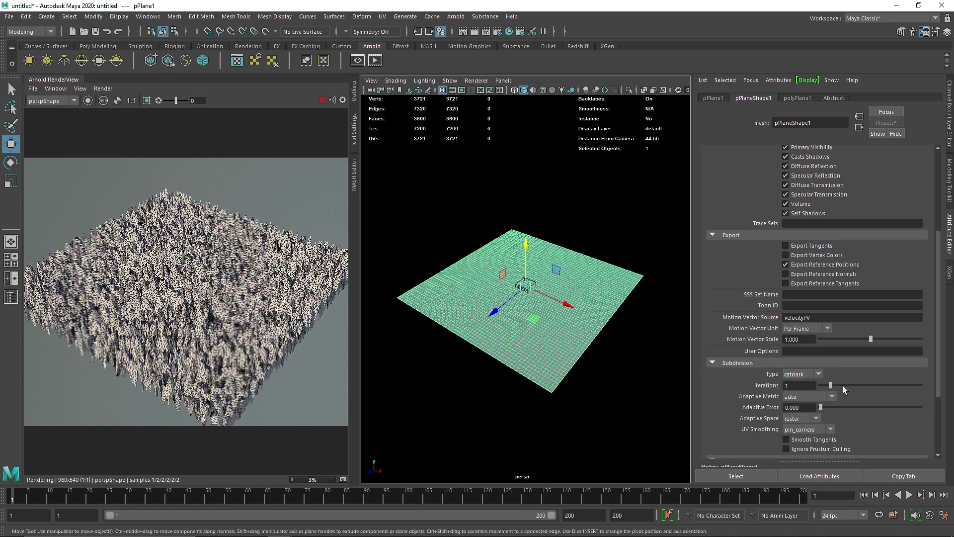
Lower the plane's Arnold displacement Height to 0.02
click(764, 364)
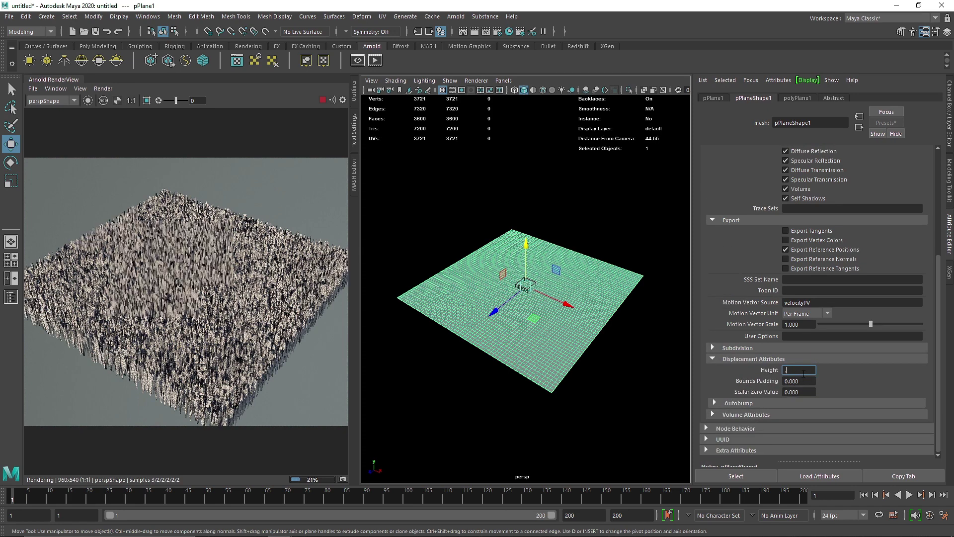
text(02)
key(Return)
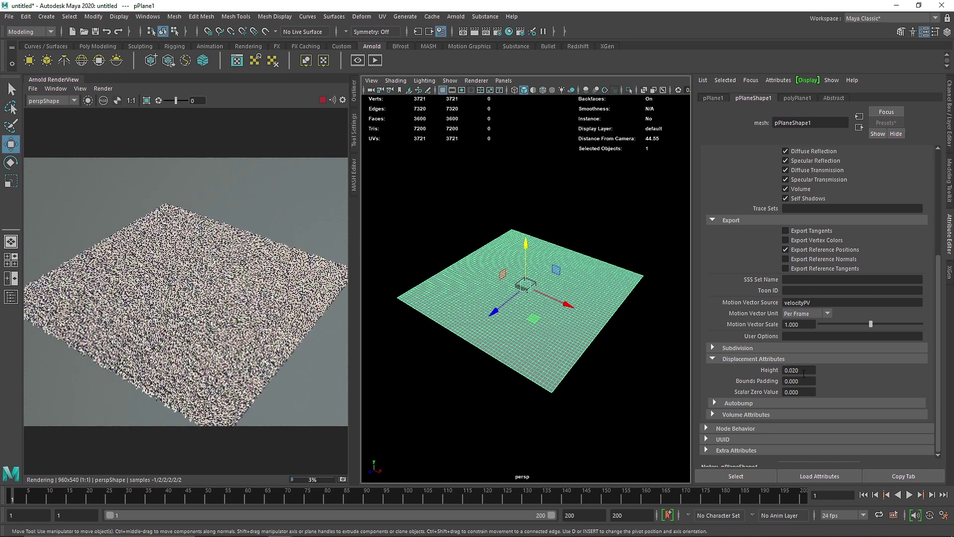
Pause the live render, set the plane's Arnold subdivision Iterations to 3, and render the close-up again
scroll(537, 313, up, 6)
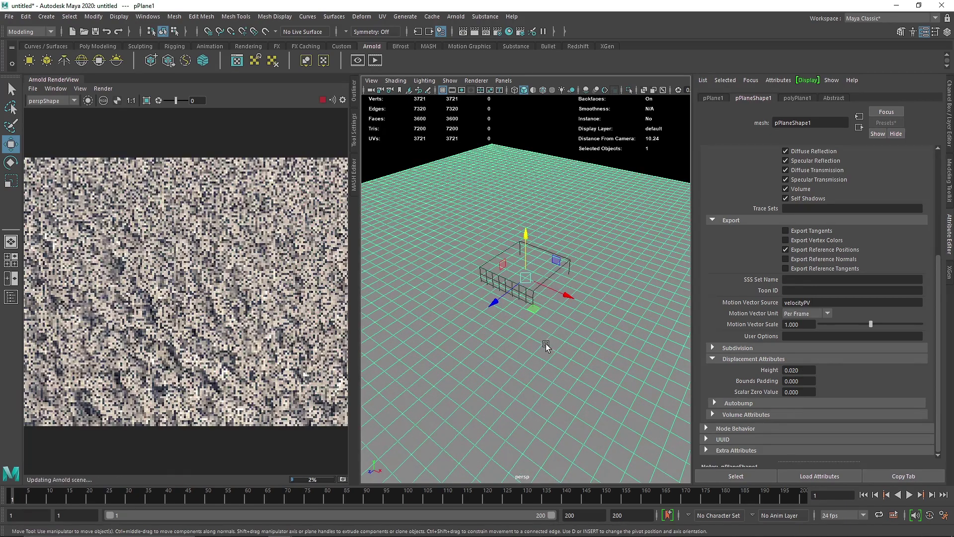
scroll(527, 343, up, 3)
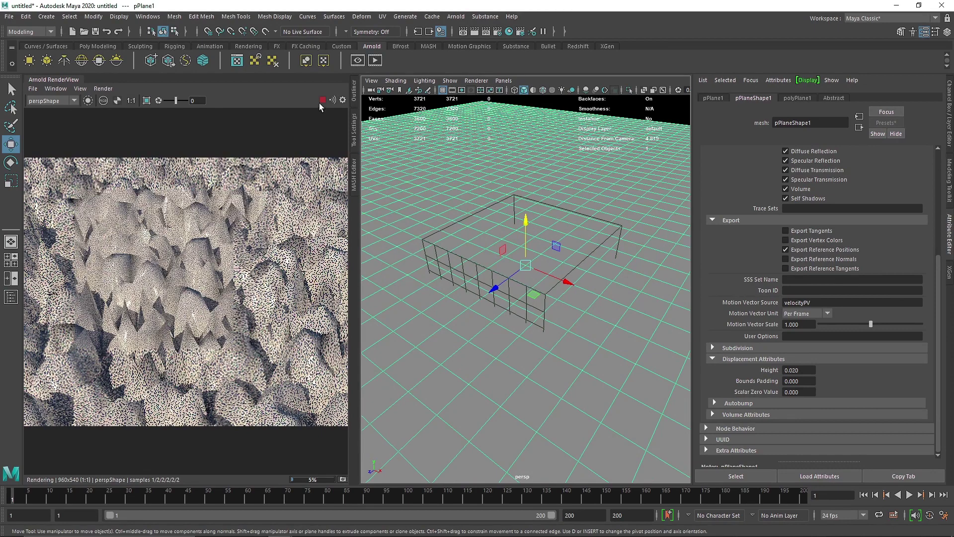
click(322, 100)
click(795, 349)
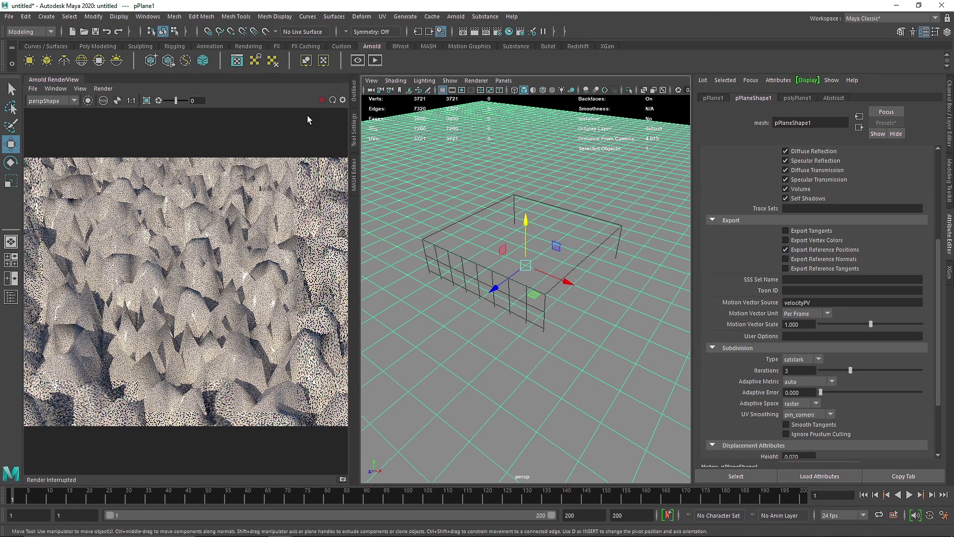
click(322, 100)
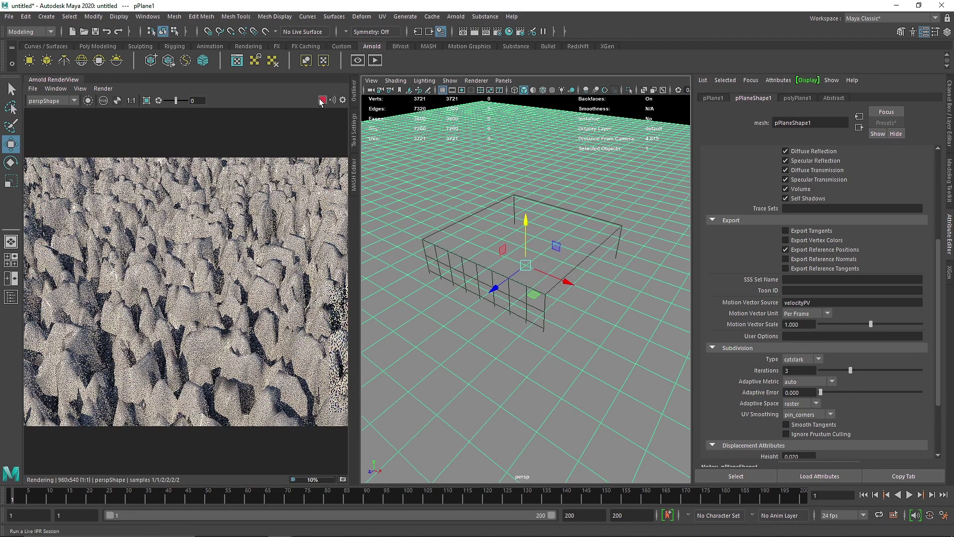
Close the Arnold RenderView and return to the Hypershade
right_click(66, 81)
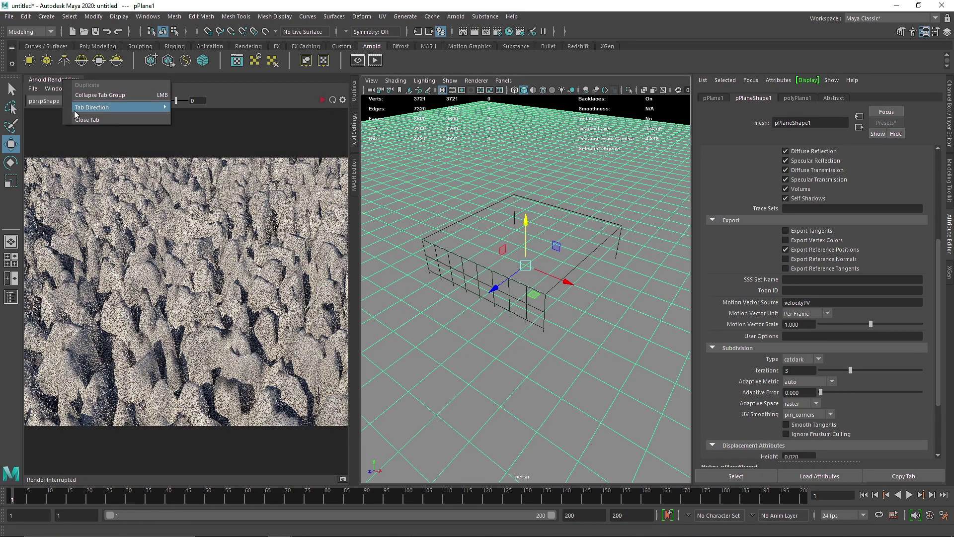
click(79, 121)
click(509, 31)
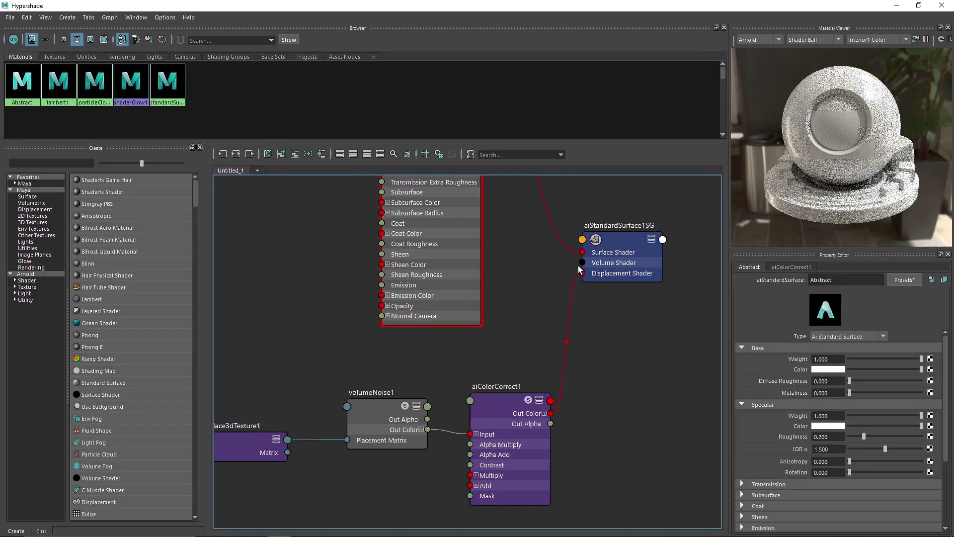
Disconnect the aiColorCorrect node from the Displacement Shader and set the volume noise's Scale to 5 on all three axes
click(413, 403)
scroll(561, 362, up, 3)
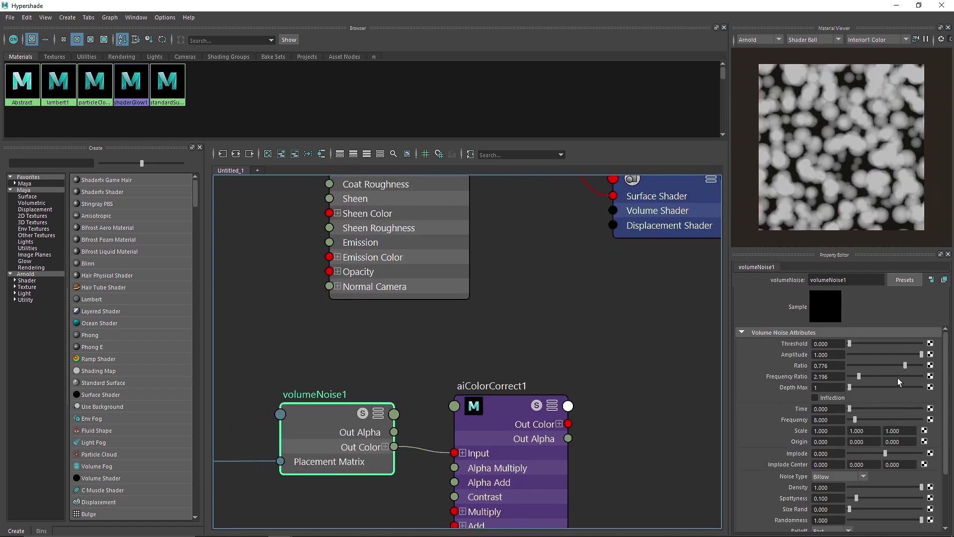
double_click(836, 430)
text(2)
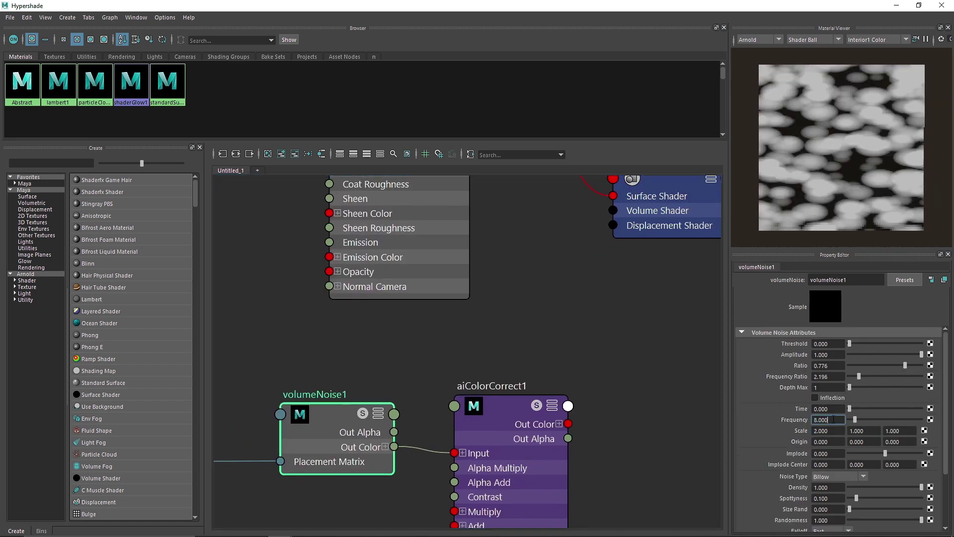
key(Return)
text(5)
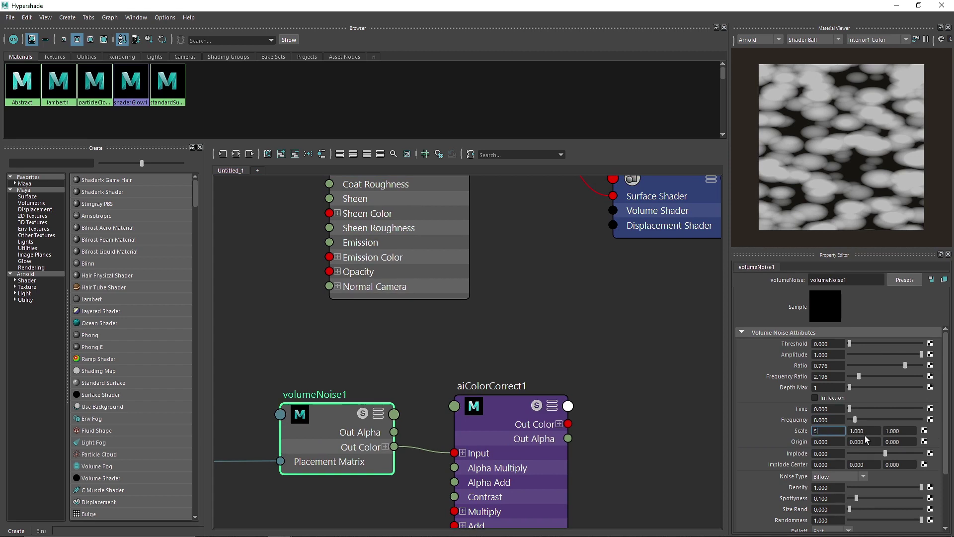
key(Tab)
text(5)
key(Tab)
text(5)
key(Return)
click(586, 422)
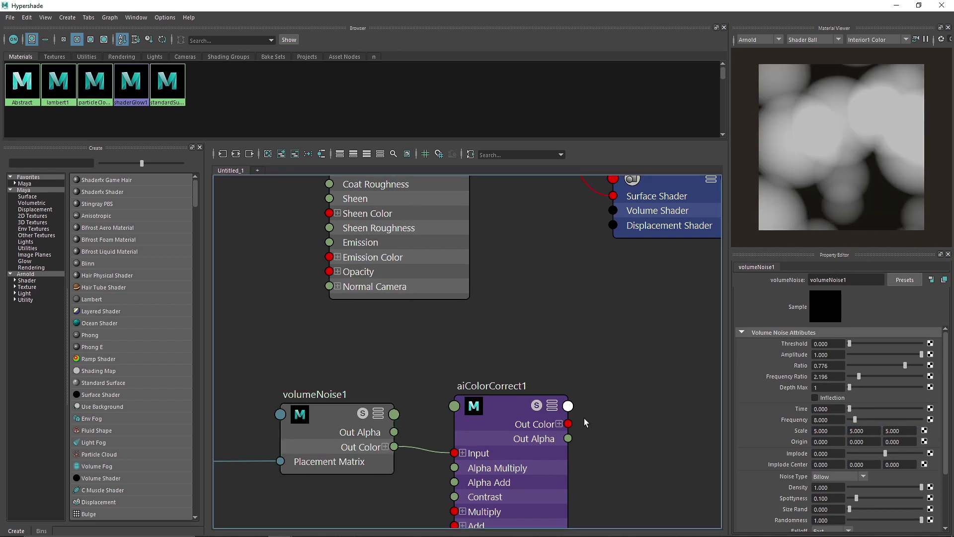
drag(569, 423, 613, 225)
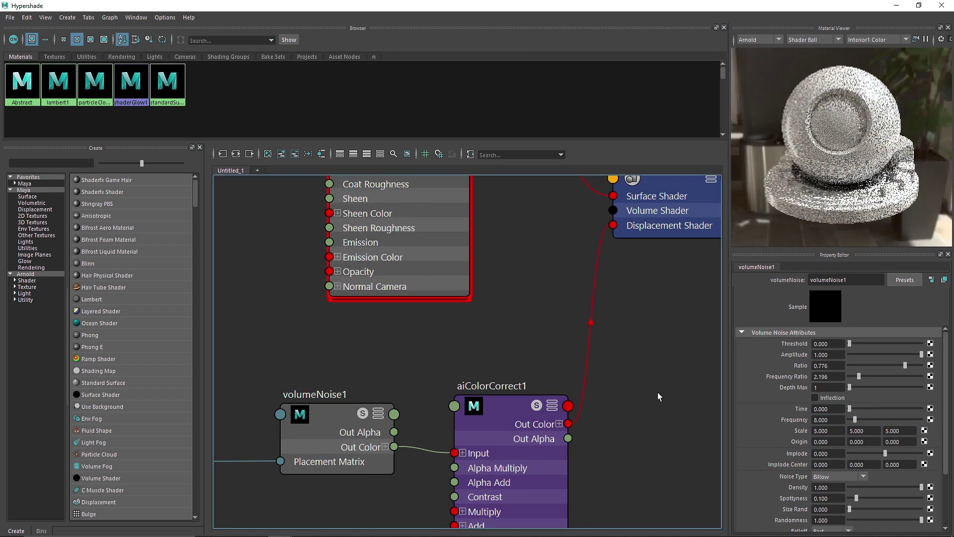
click(544, 417)
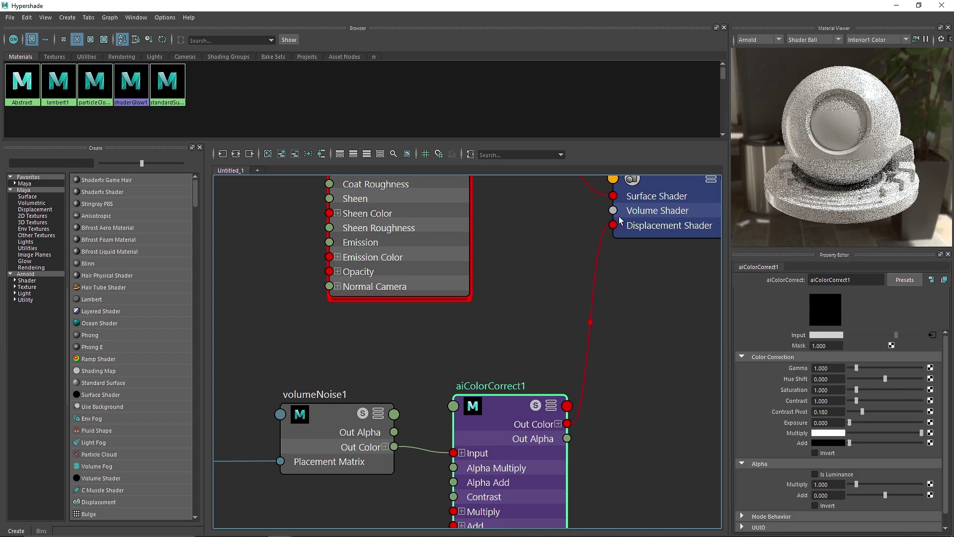
click(599, 251)
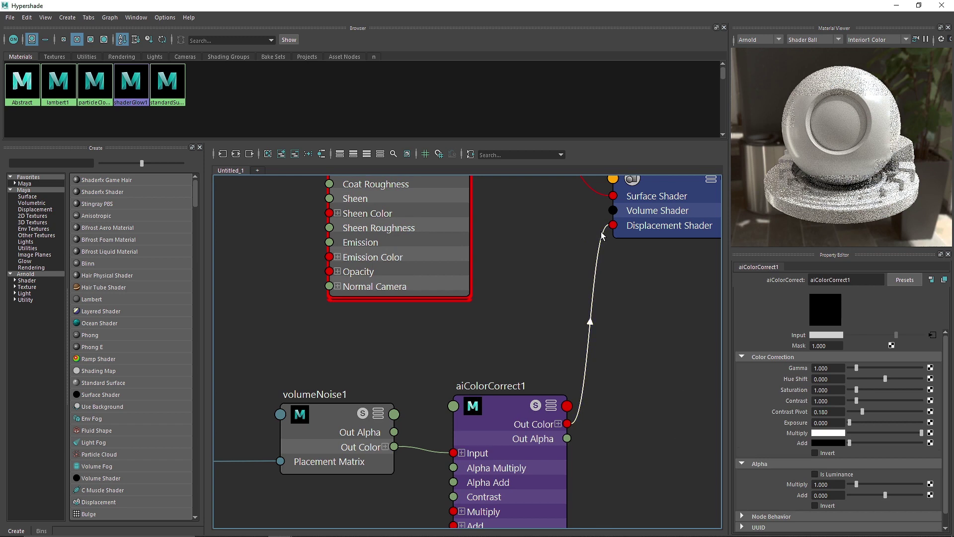
drag(601, 232, 583, 244)
Set the aiColorCorrect node's Gamma to about 0.28, Contrast Pivot to about 0.322, and Exposure to about 1.538
click(545, 419)
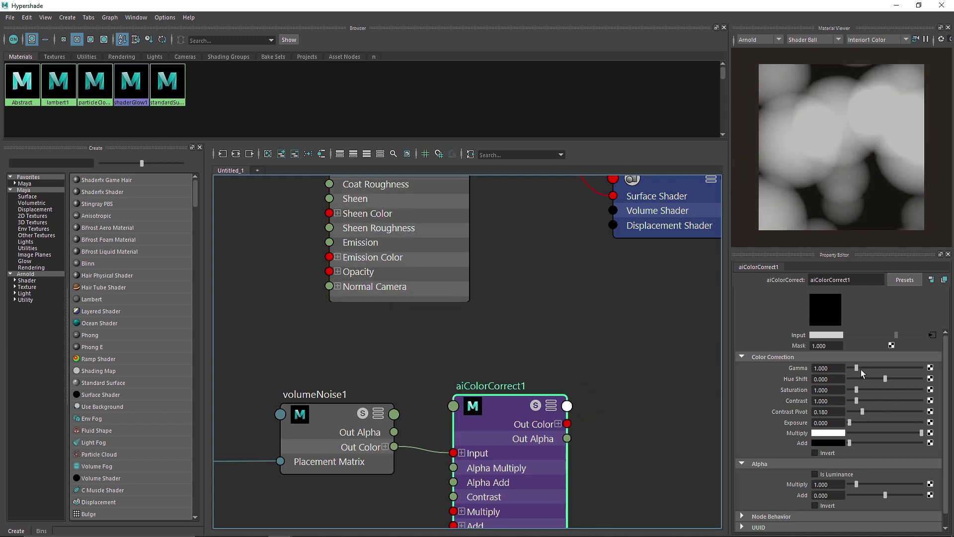
drag(861, 372, 851, 370)
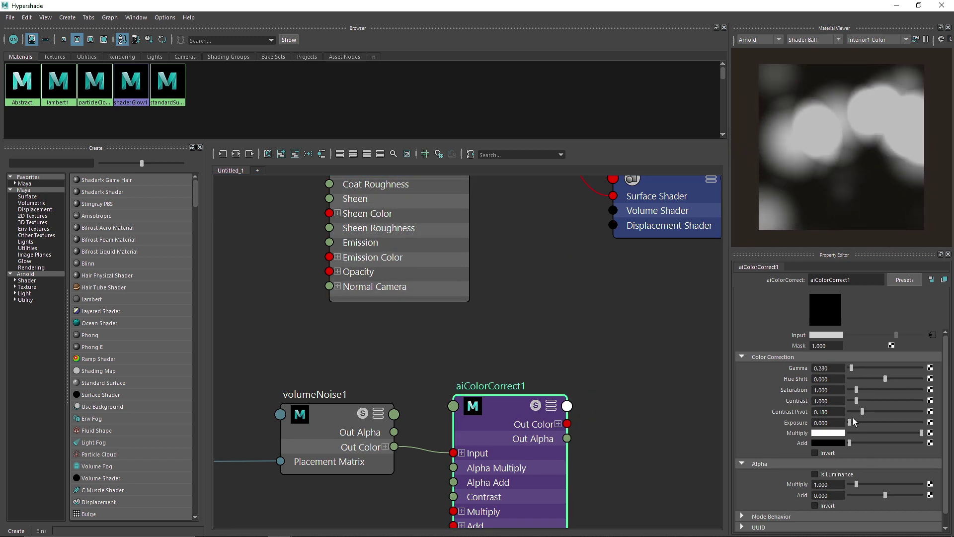
drag(856, 421, 862, 422)
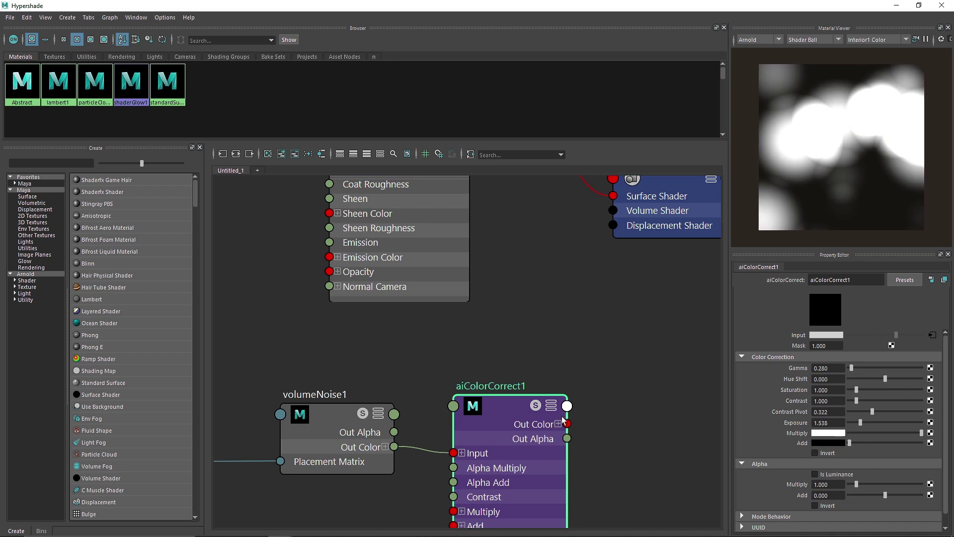
Connect the aiColorCorrect node's Out Color to the Displacement Shader and limit the render to a central crop region of the plane
drag(566, 423, 613, 225)
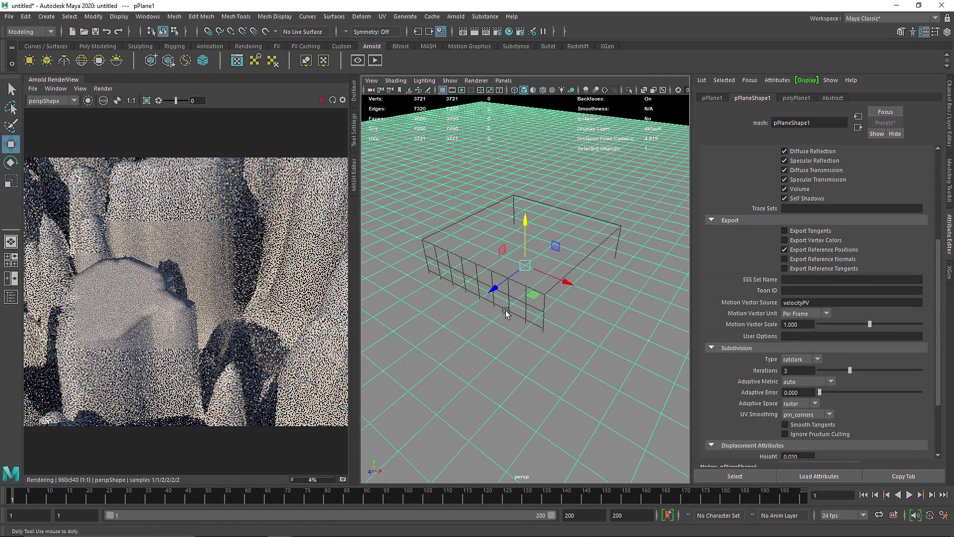
scroll(506, 313, down, 10)
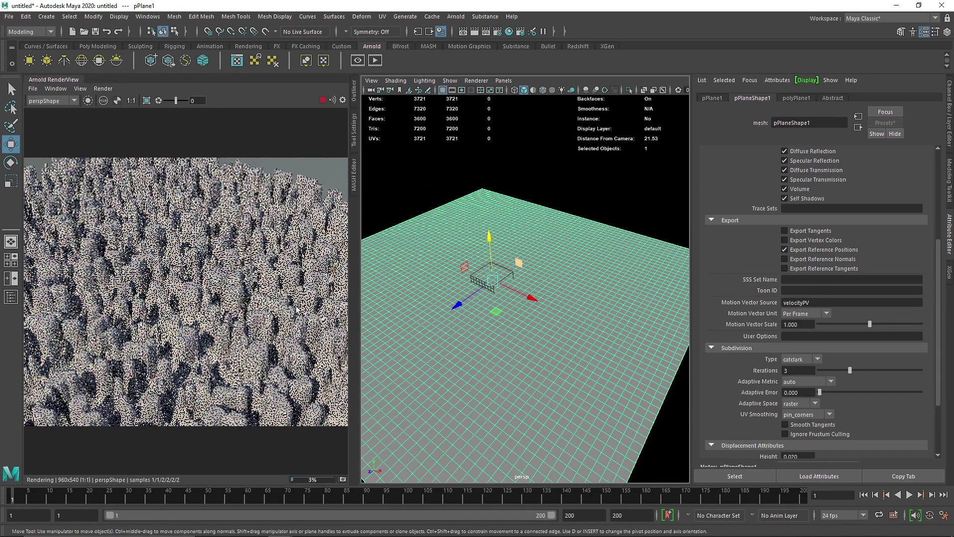
shift+drag(126, 238, 274, 366)
scroll(182, 299, up, 2)
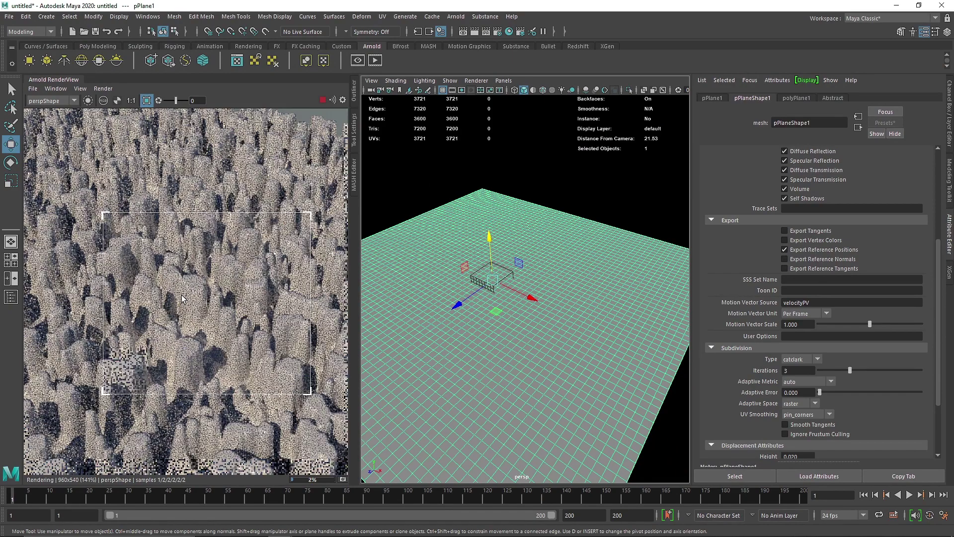
scroll(181, 299, up, 2)
Change the plane's Arnold subdivision Type to linear and stop the live render
click(801, 359)
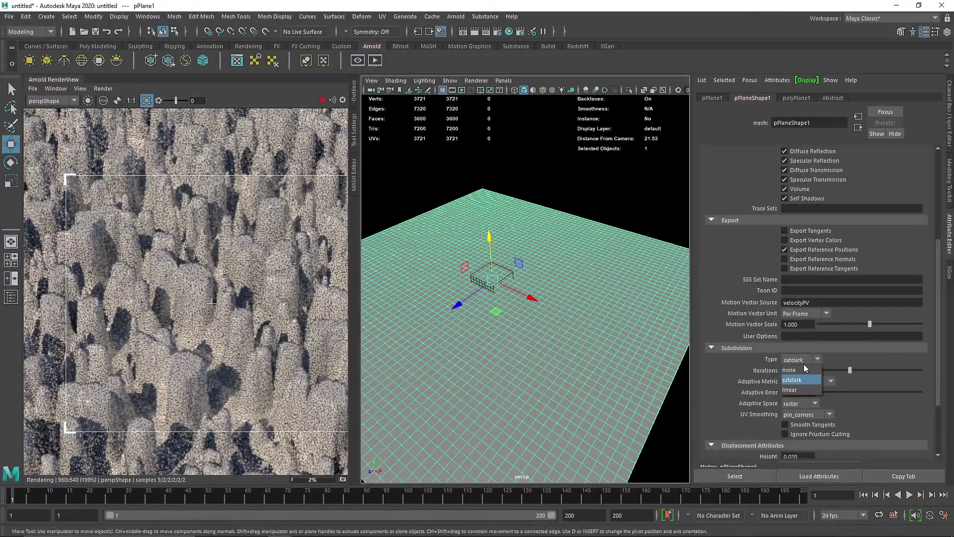
click(790, 390)
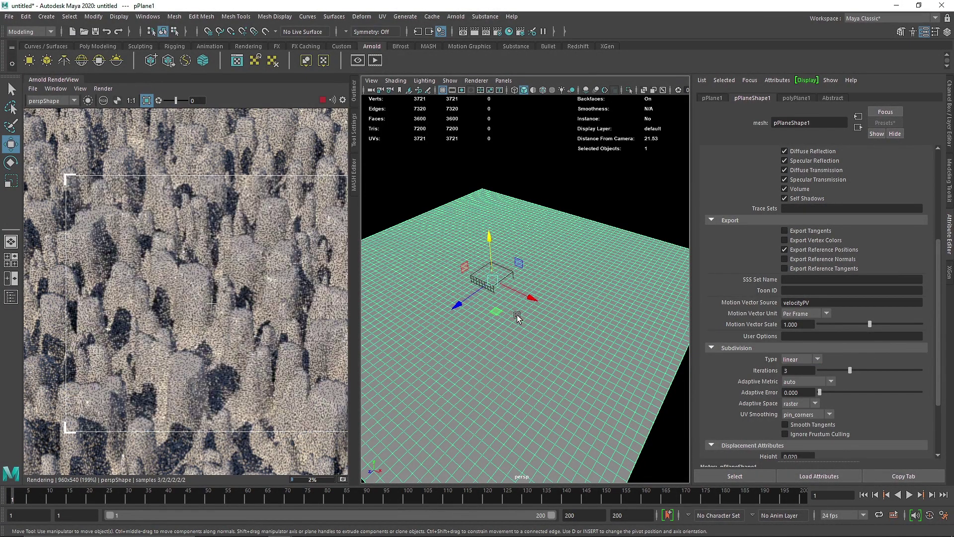
click(320, 101)
Set the plane's Subdivisions Width and Subdivisions Height to 100 and restart the live render
key(ctrl+a)
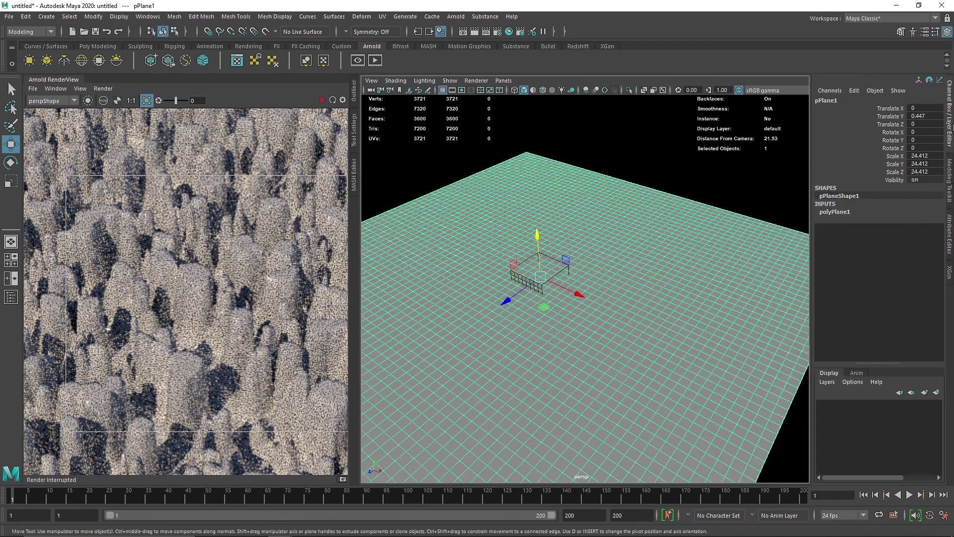
click(835, 212)
click(926, 237)
text(100)
key(Tab)
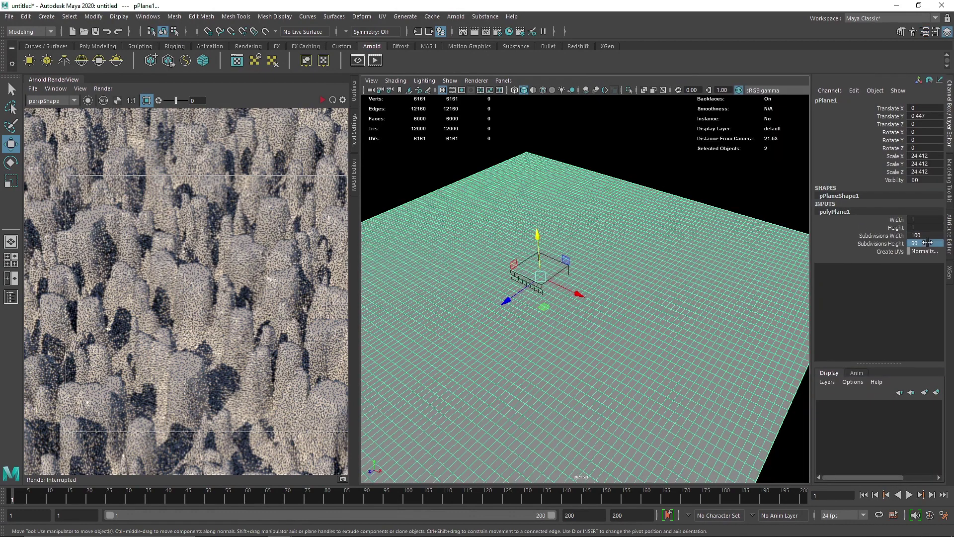
text(100)
key(Return)
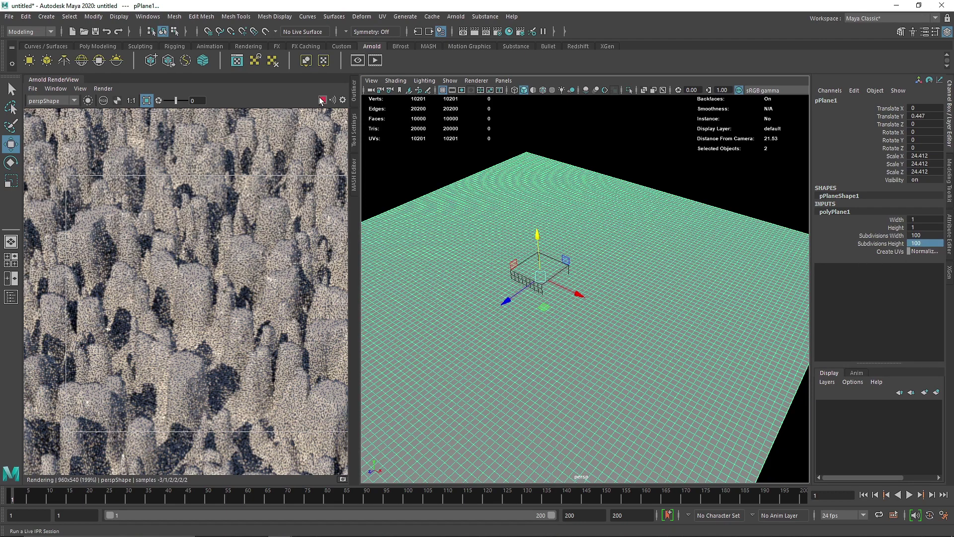
click(322, 100)
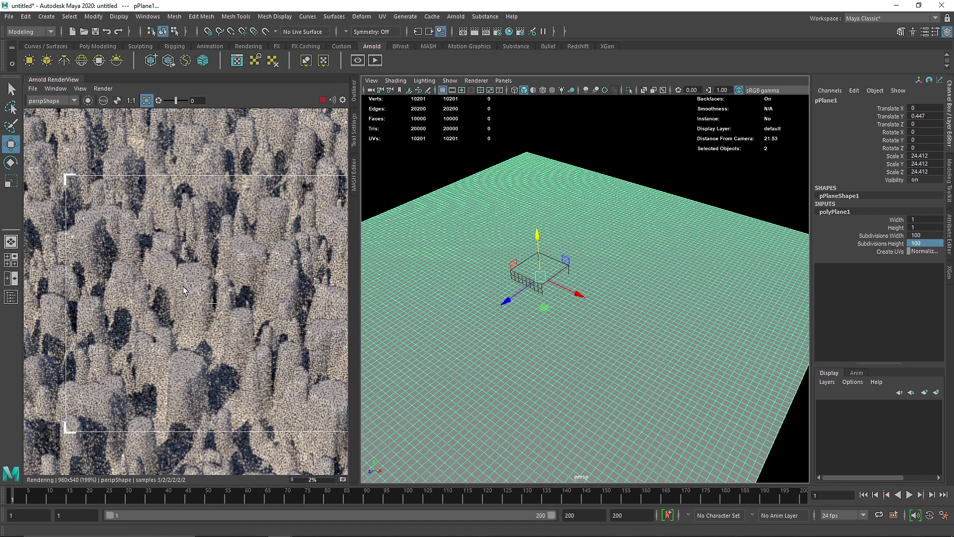
Stop the render and set the plane's displacement Height to 0.01
click(322, 99)
click(950, 244)
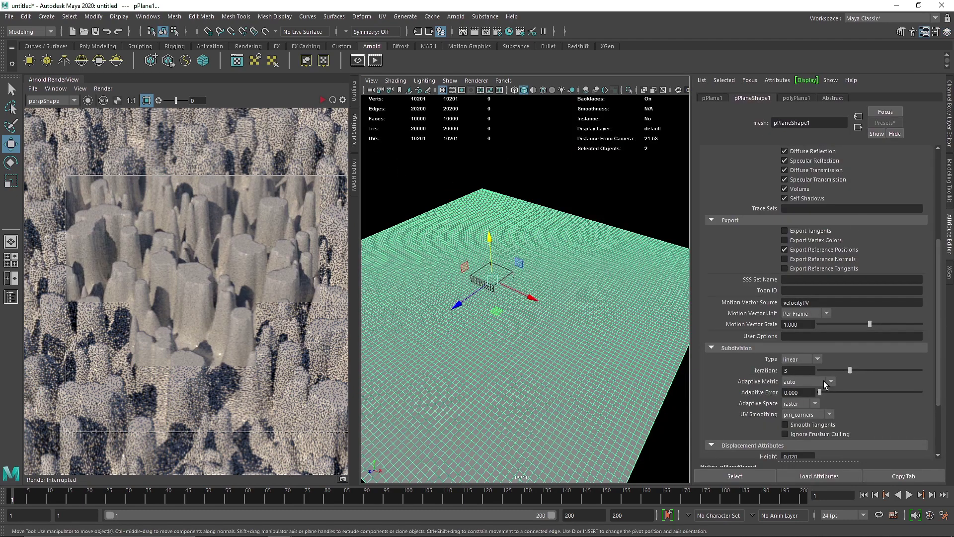
scroll(759, 407, down, 3)
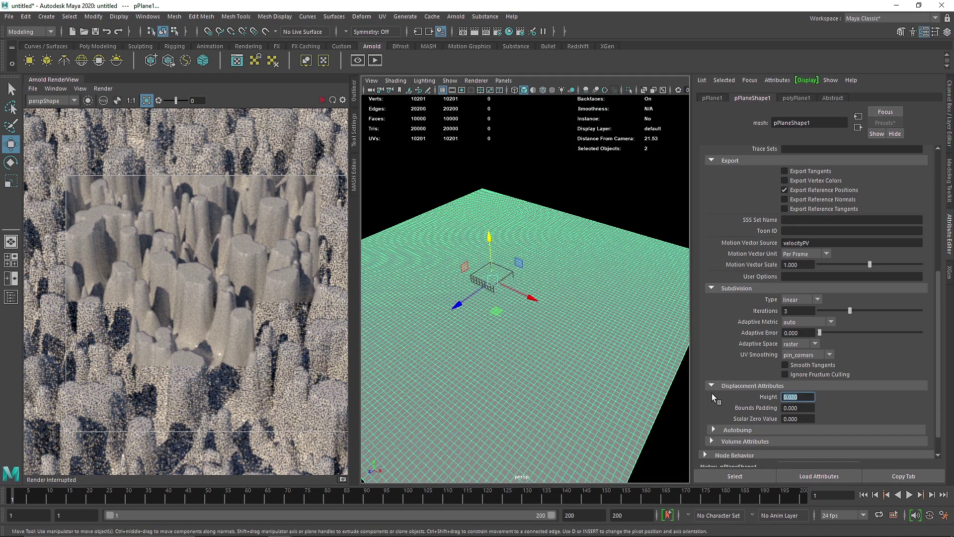
text(0.01)
key(Return)
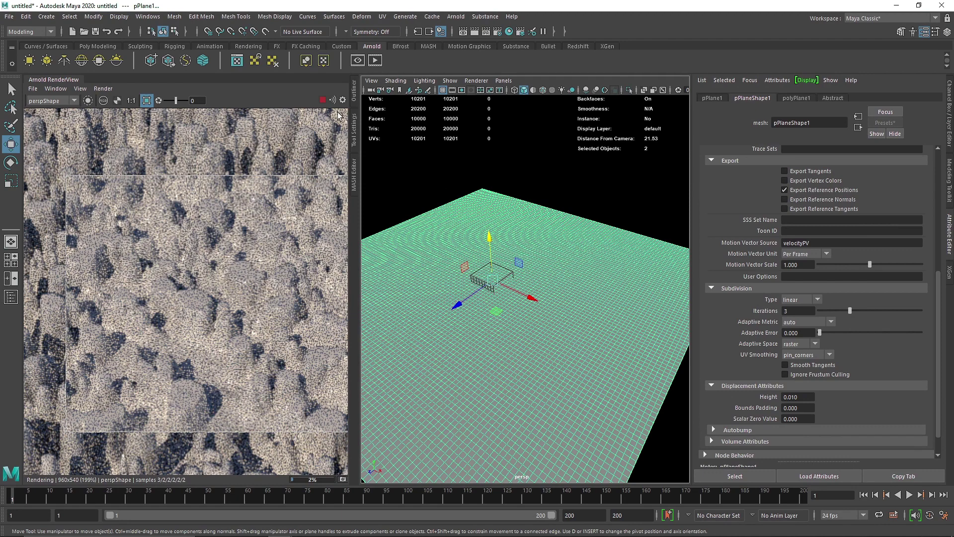
Set the Abstract material's base Color to black and Metalness to about 0.817, and render again
click(831, 98)
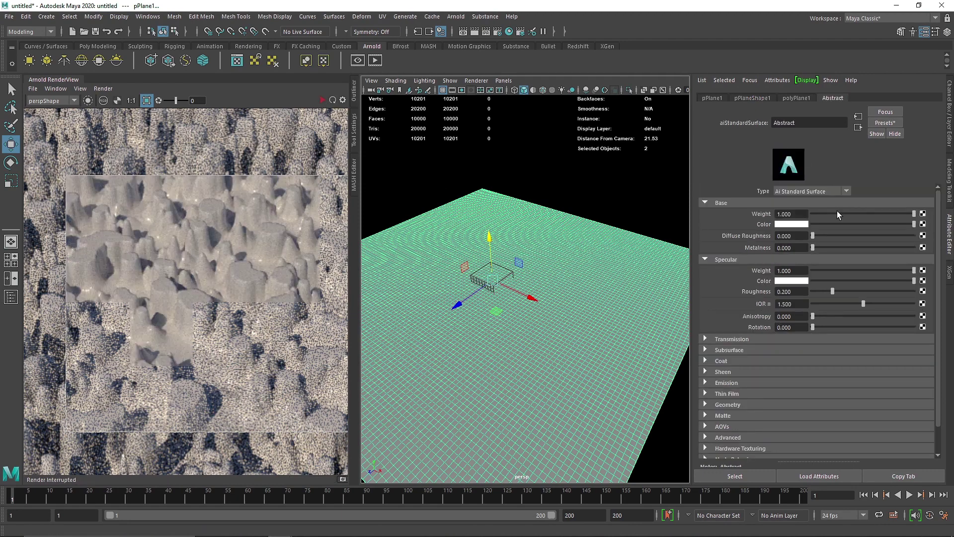
drag(843, 225, 818, 237)
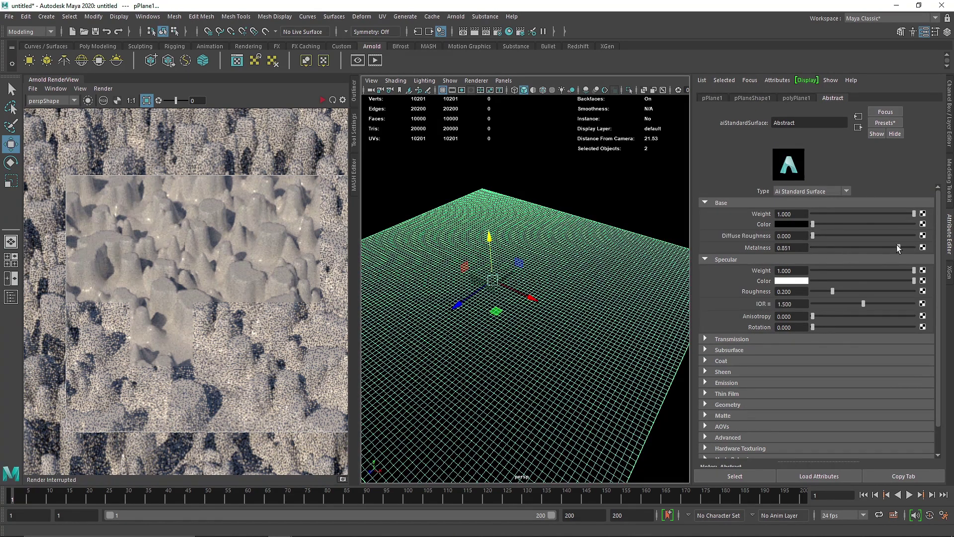
drag(898, 248, 895, 247)
click(323, 99)
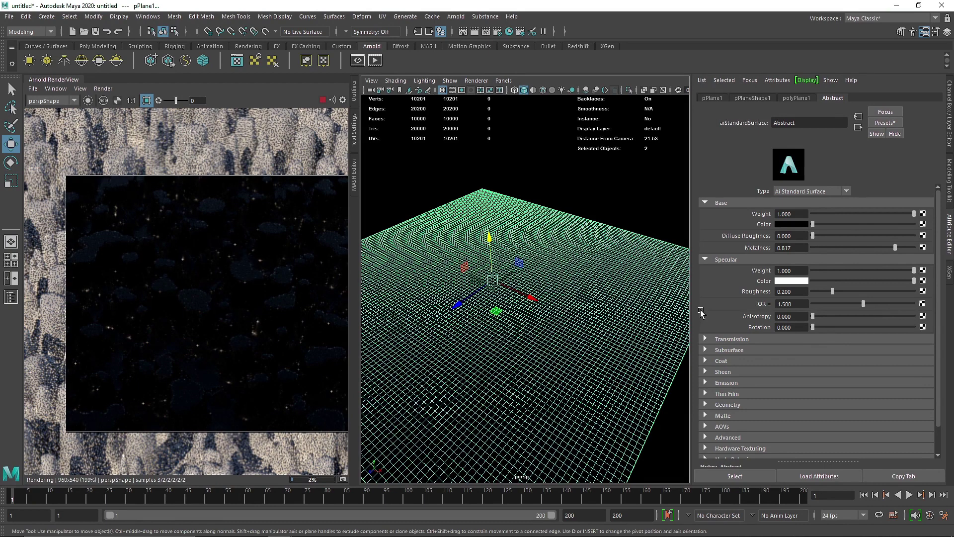
Set the Abstract material's Thin Film Thickness to about 297.03 and its IOR to about 1.322
click(732, 394)
drag(827, 401, 856, 413)
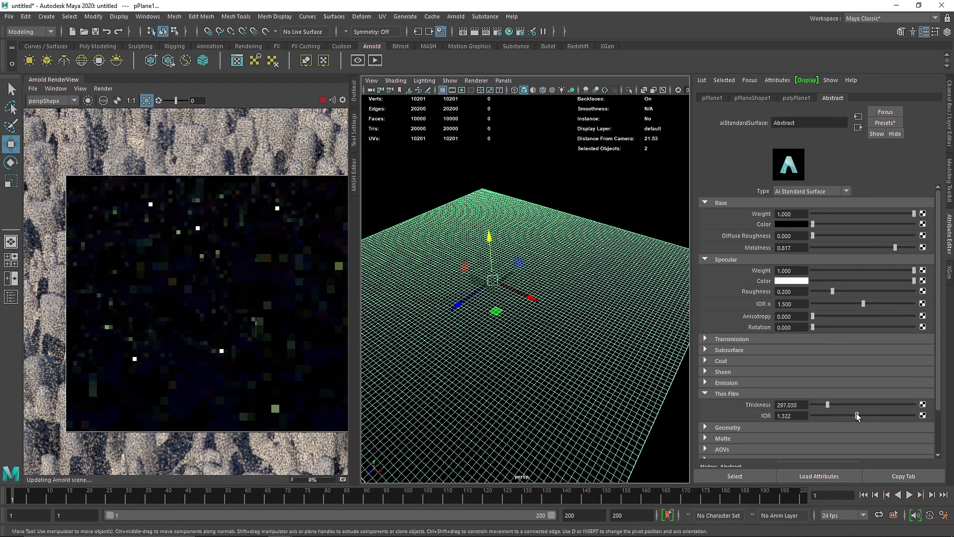
click(765, 394)
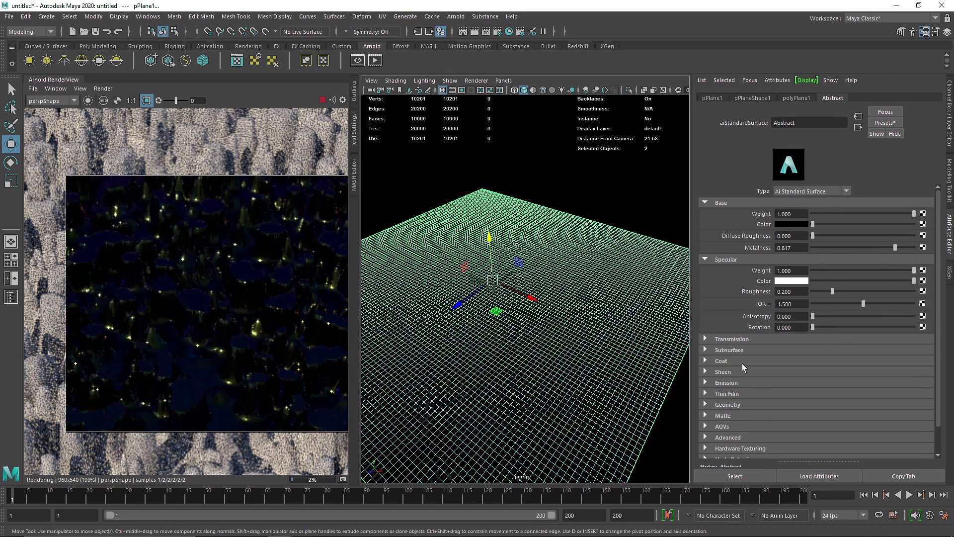
Set the material's Coat Weight to 1 and Coat Roughness to about 0.421, and stop the render
click(741, 361)
drag(822, 392, 854, 391)
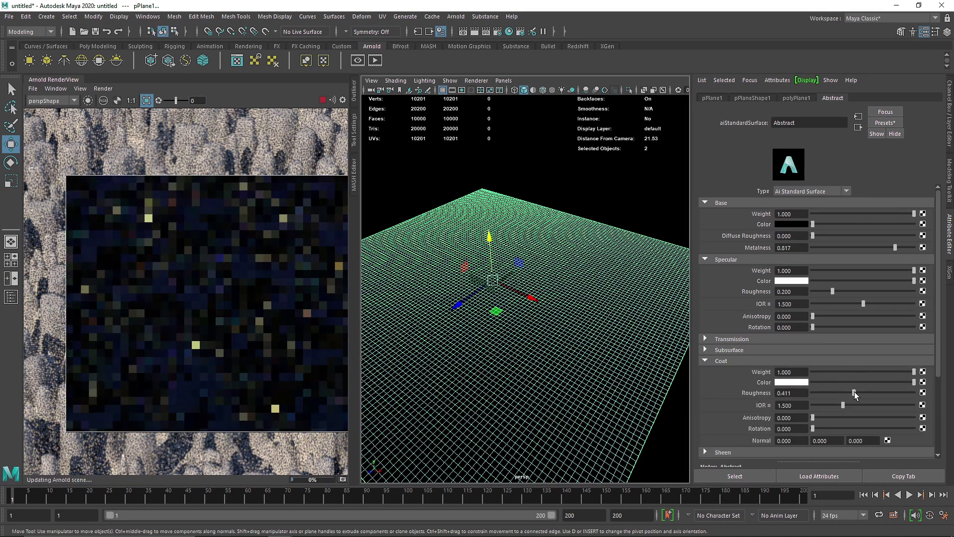
click(321, 100)
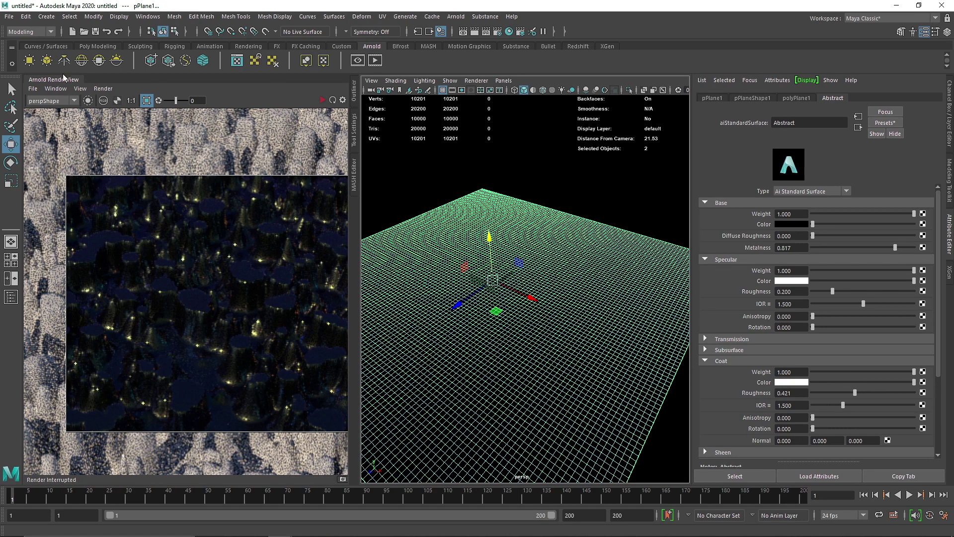
Create a new camera and look through it in the viewport
click(46, 17)
mouse_move(114, 86)
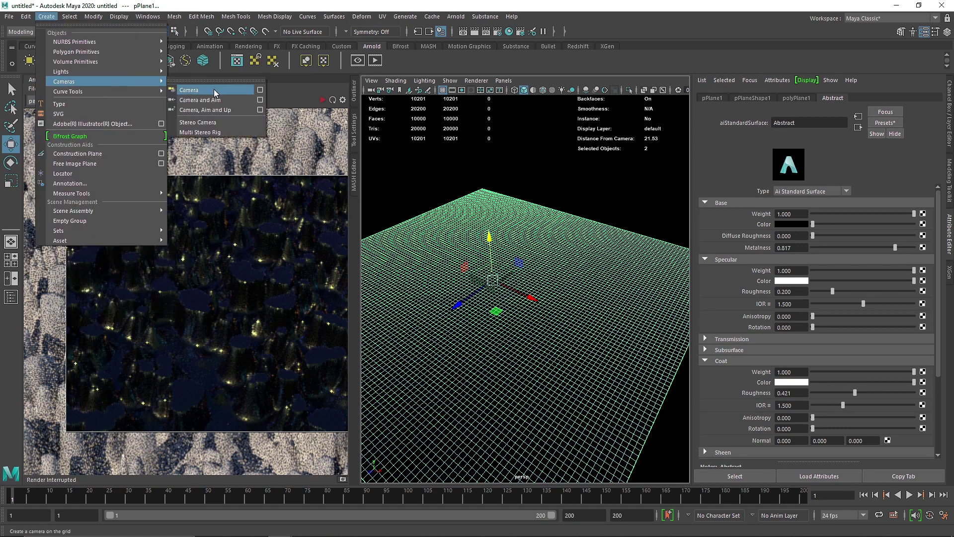
click(199, 91)
click(503, 80)
mouse_move(514, 89)
click(621, 98)
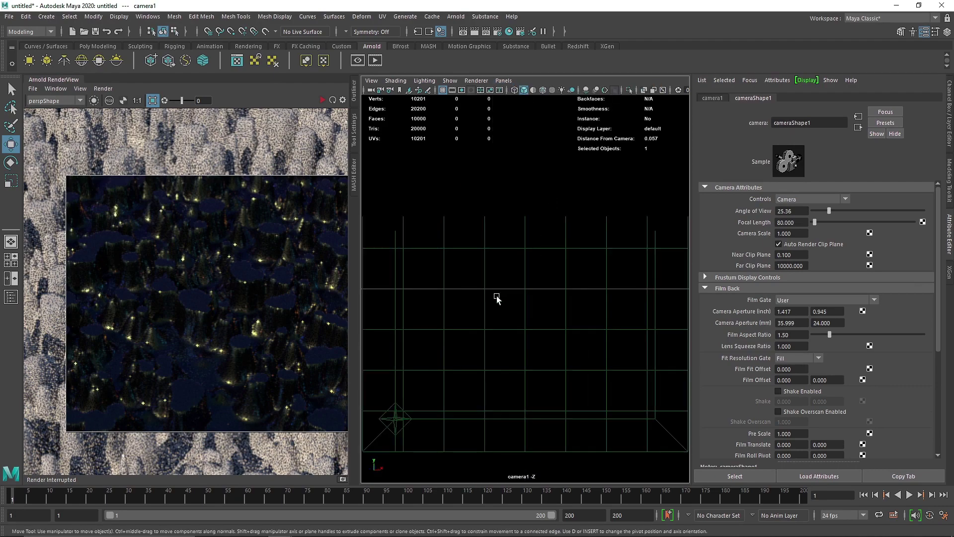
Frame the plane in the new camera's view from a raised, angled viewpoint
alt+drag(533, 317, 450, 387)
click(467, 373)
key(f)
alt+right_drag(509, 282, 953, 389)
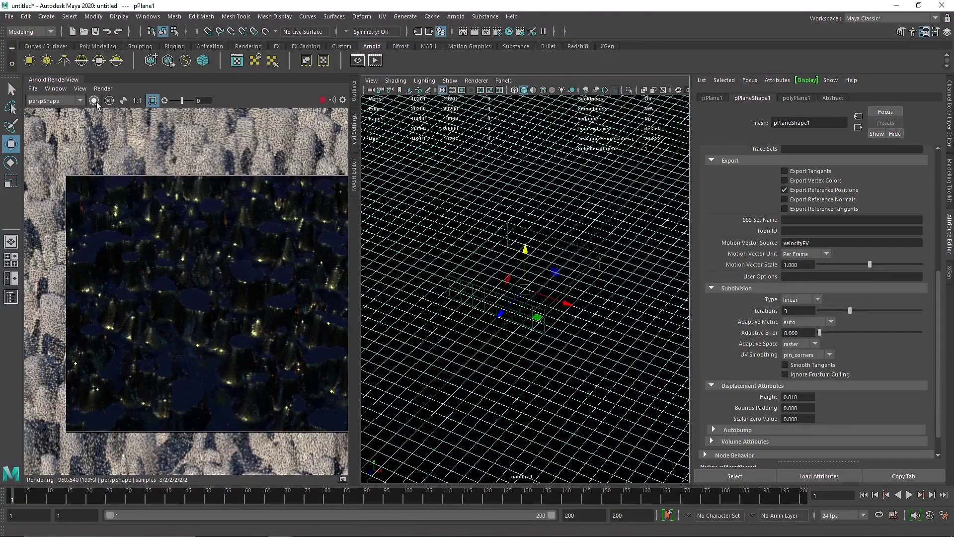
Render from cameraShape1, move the camera closer to the displaced plane, and enlarge the render view
click(59, 101)
click(59, 115)
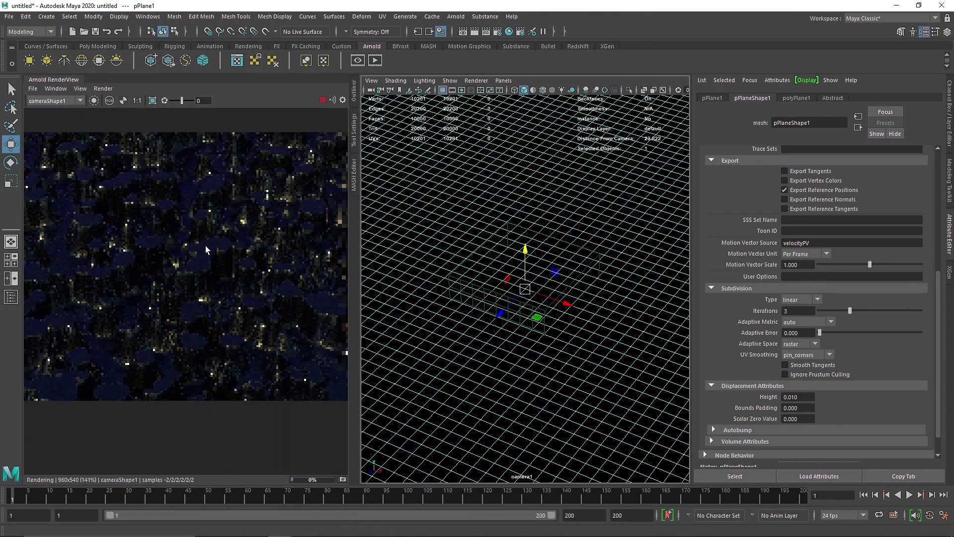
scroll(506, 197, up, 3)
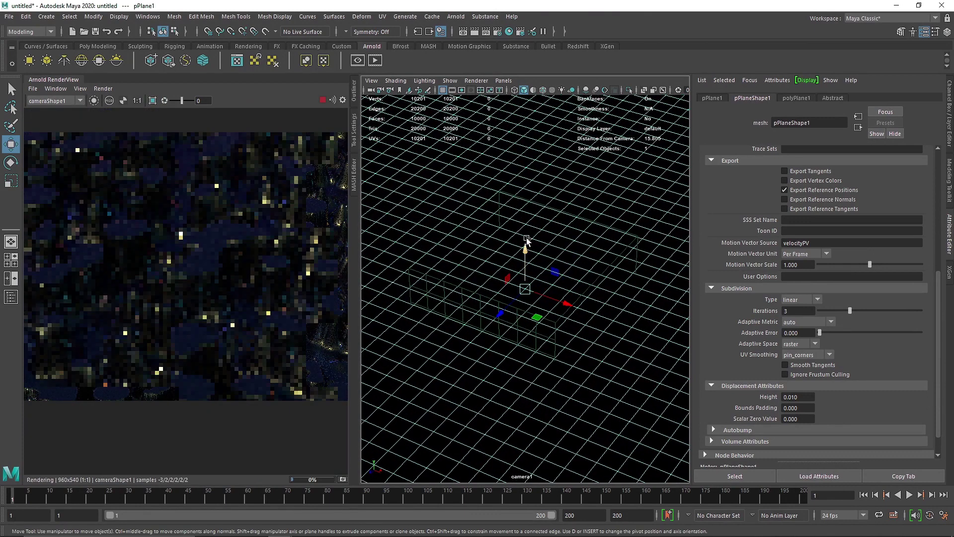
scroll(506, 197, up, 3)
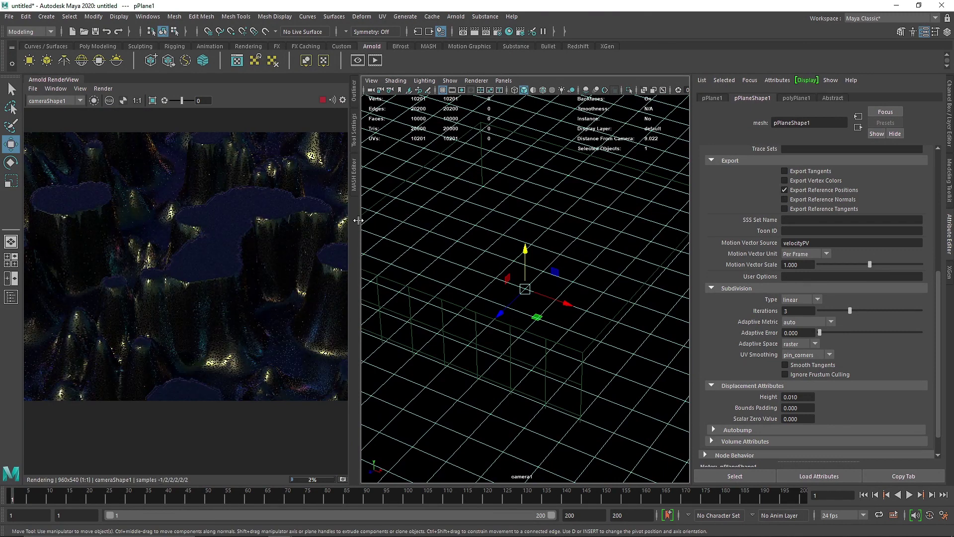
drag(361, 224, 505, 223)
Stop the render, set the render Image Size preset to 1k_Square, and restart the live render
click(470, 100)
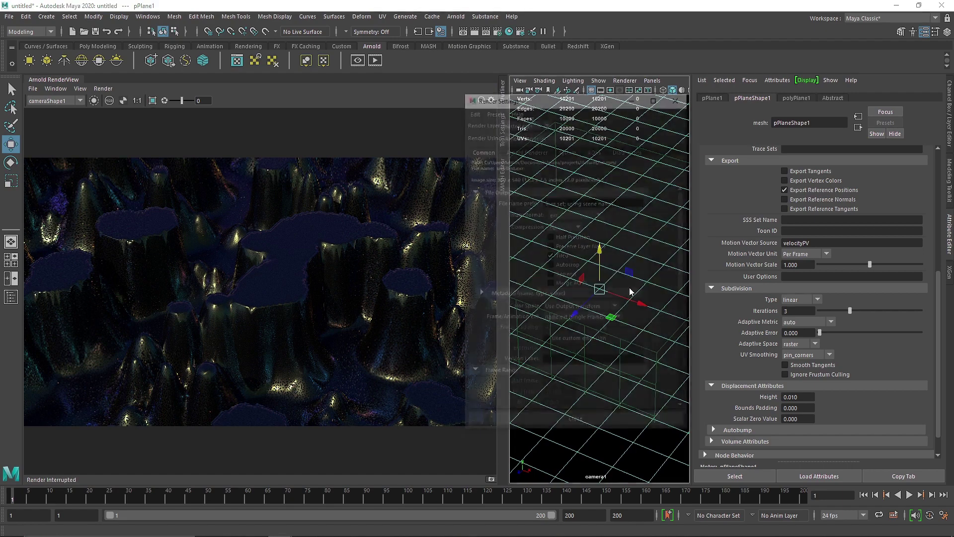
click(571, 392)
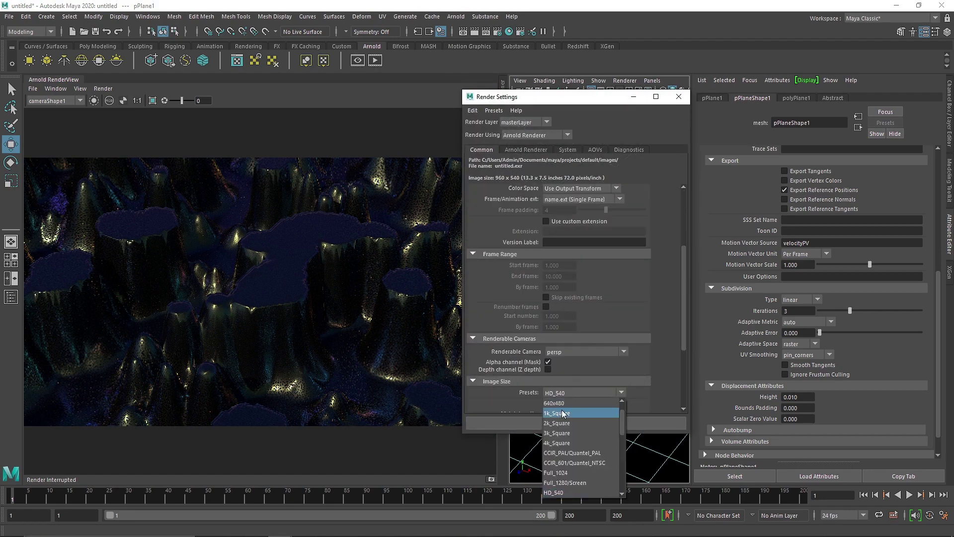
click(564, 412)
scroll(619, 283, up, 3)
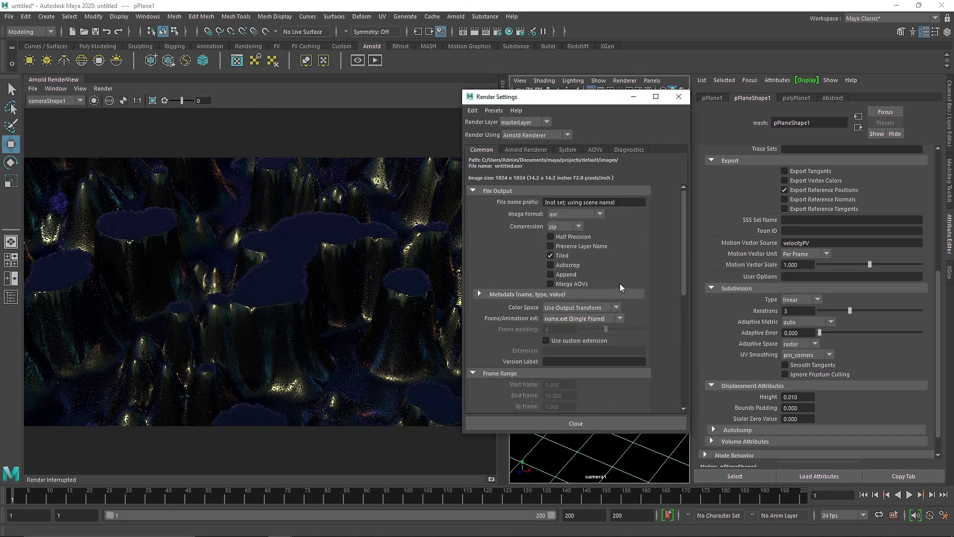
click(679, 97)
click(470, 100)
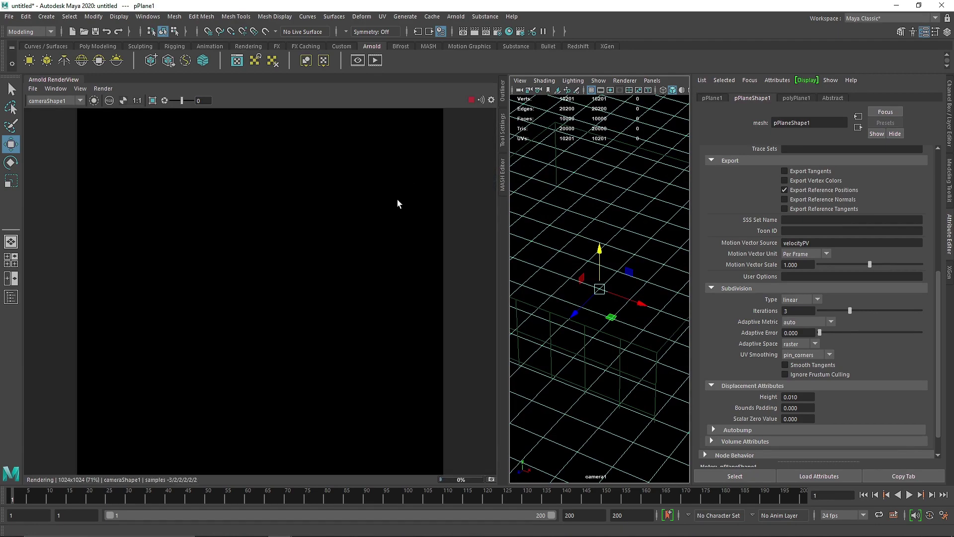
Rebalance the widths of the render view and viewport and switch the viewport to the persp camera
drag(505, 186, 43, 185)
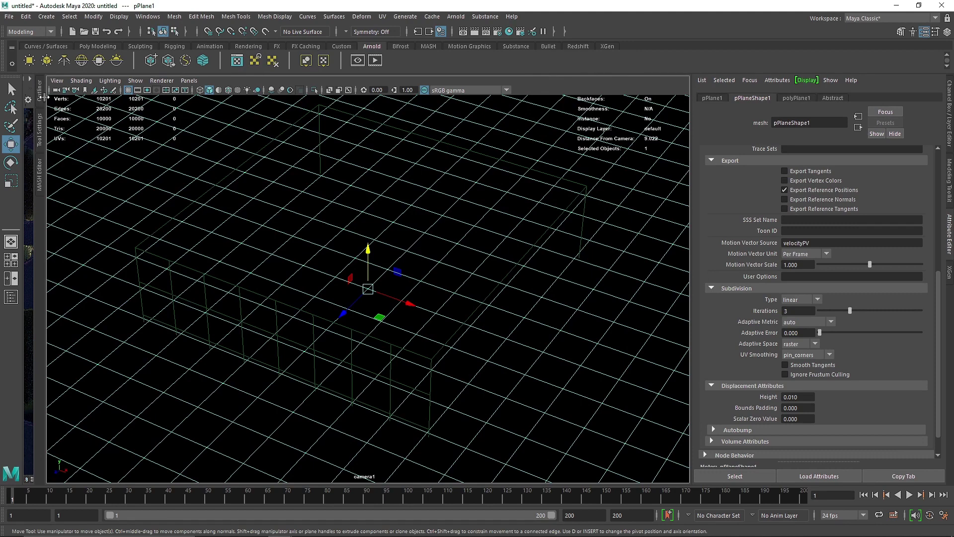
drag(45, 98, 201, 104)
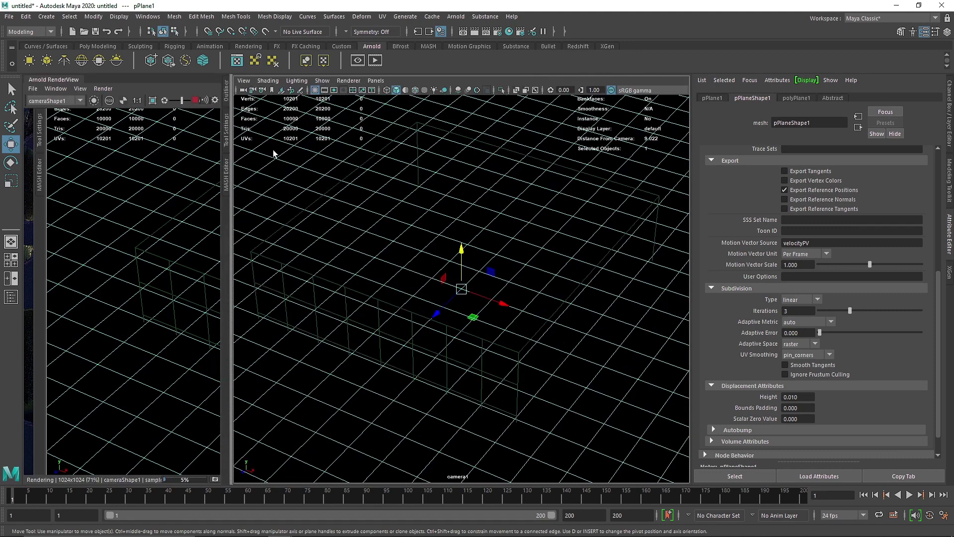
drag(232, 139, 471, 101)
key(space)
Select the sky dome light, set its Samples to 5 and Exposure to 1, and render again
click(522, 147)
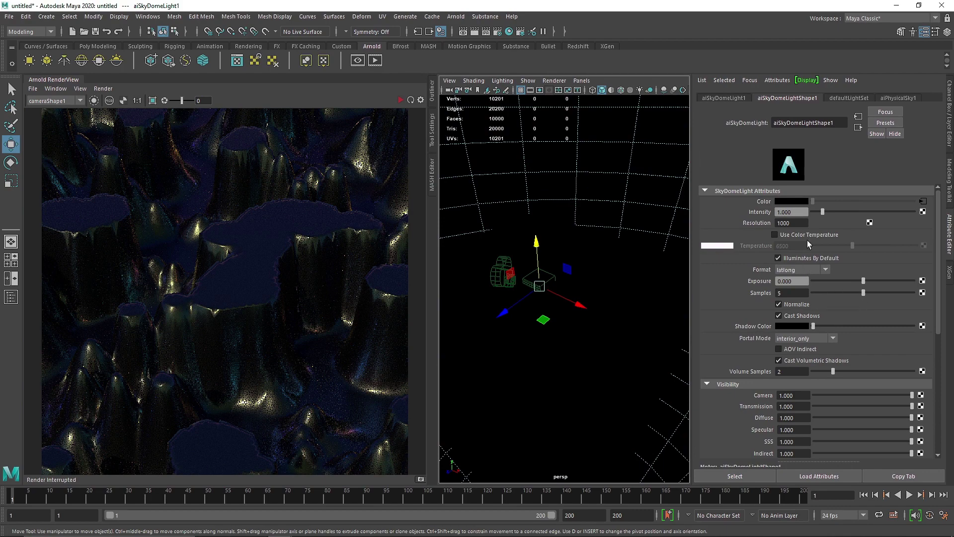
click(789, 293)
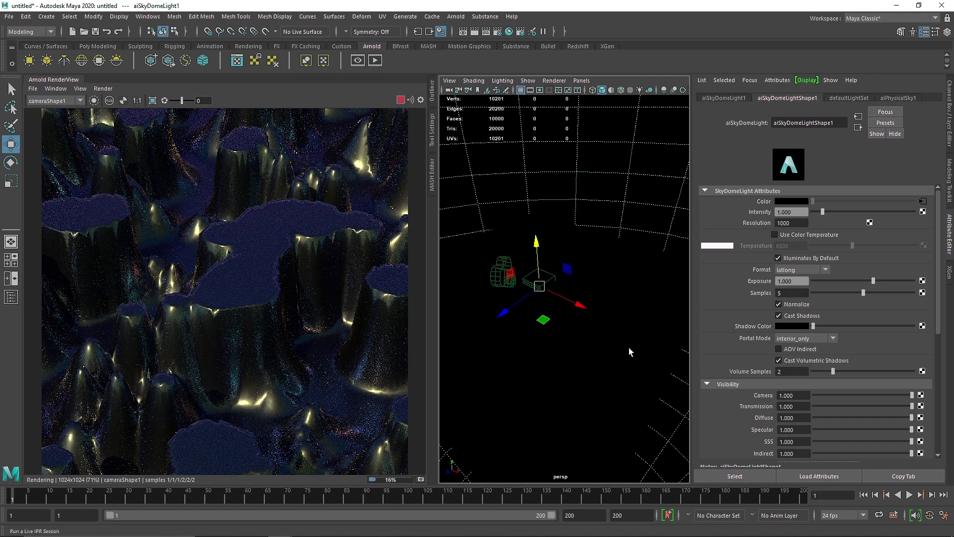
Set the displaced plane's Arnold subdivision Iterations to 4 and restart the render
click(679, 311)
click(832, 98)
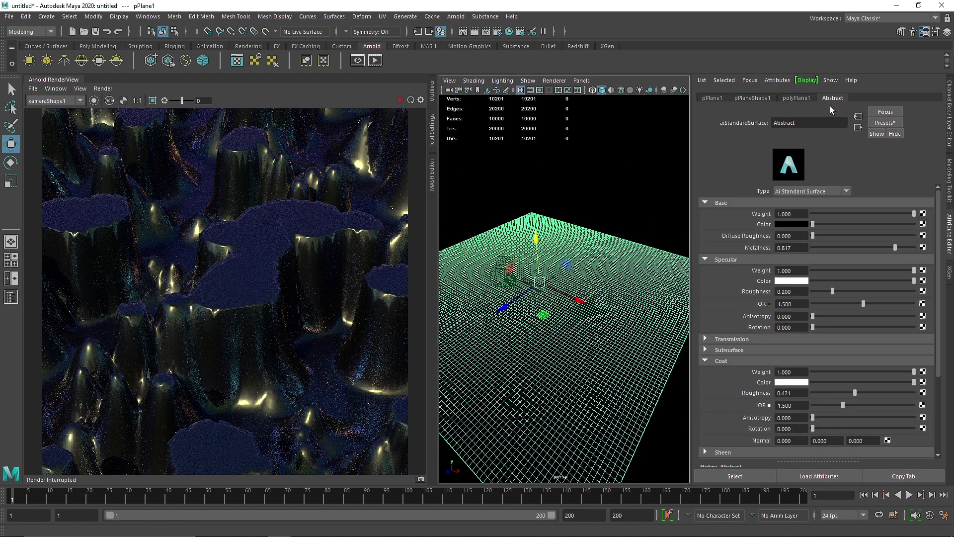
click(736, 361)
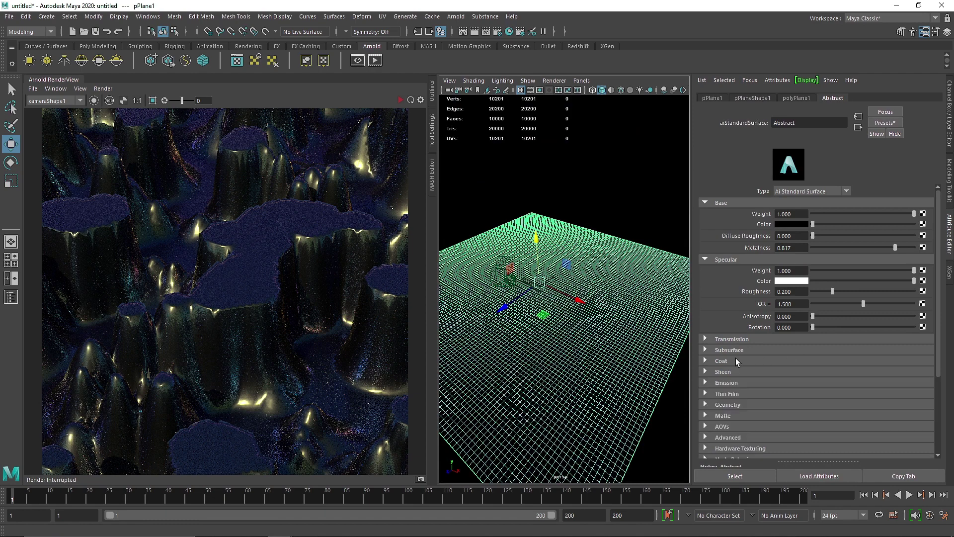
click(748, 98)
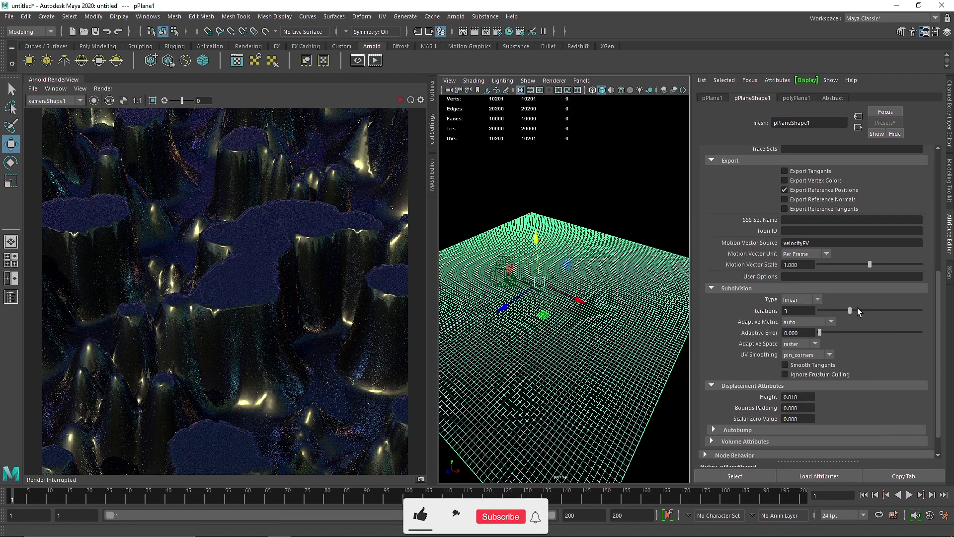
click(401, 100)
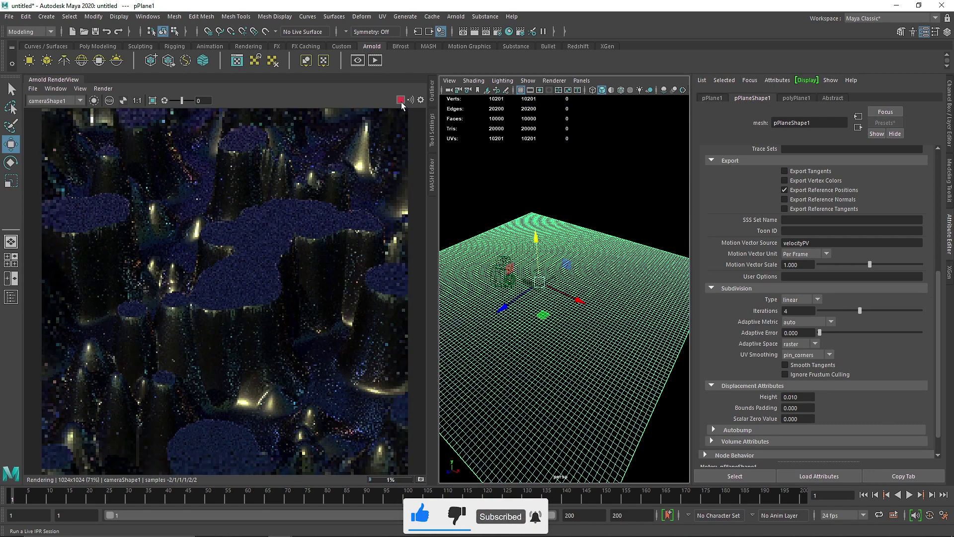
Set the plane's displacement Height to 0.005
click(799, 397)
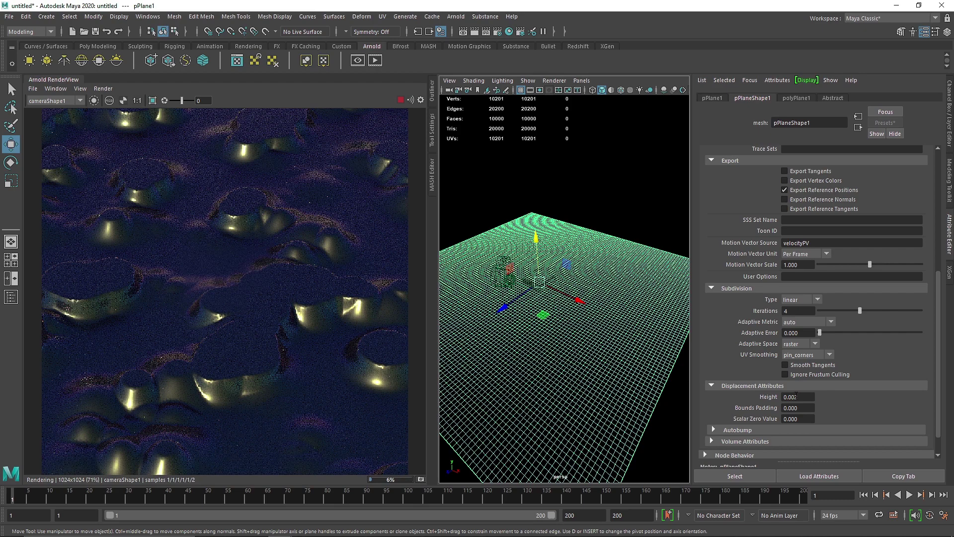
key(BackSpace)
text(5)
key(Return)
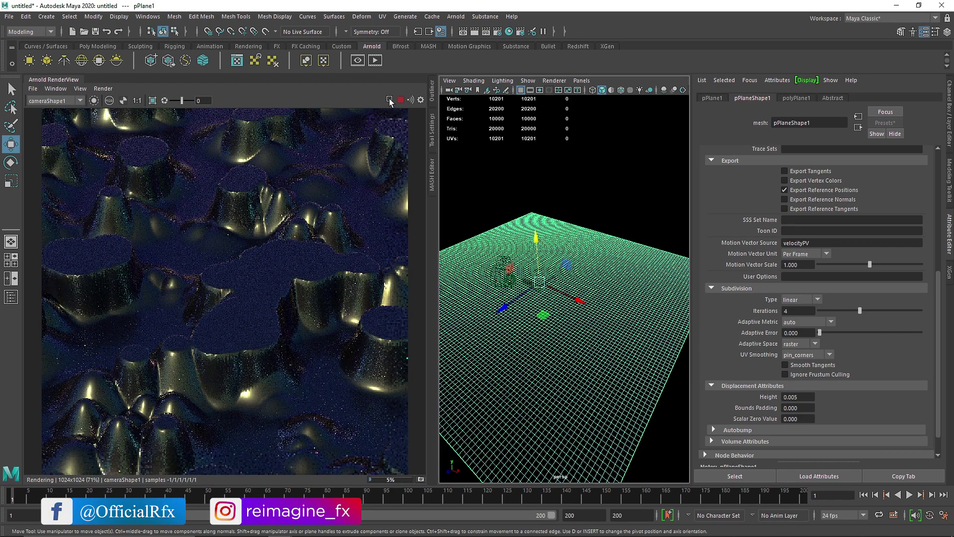
Delete the sky dome light
click(604, 170)
key(Delete)
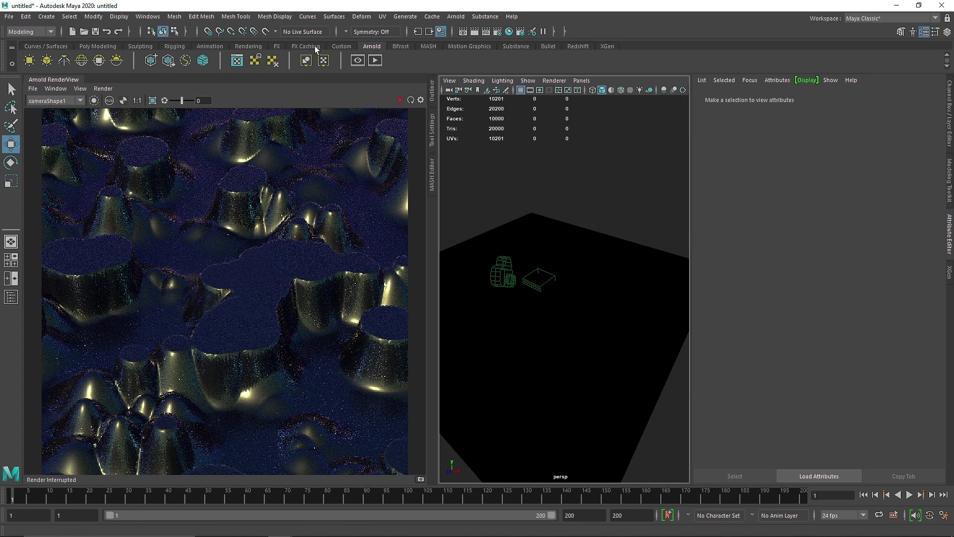
Create an Arnold area light, scale it up, and raise it above the plane
click(31, 61)
alt+drag(468, 264, 596, 287)
key(r)
key(e)
key(w)
drag(541, 259, 543, 193)
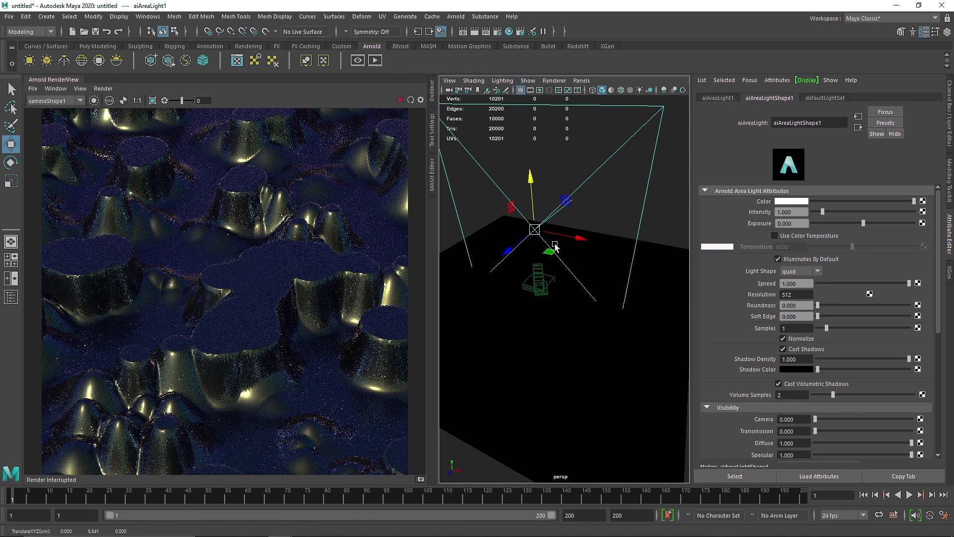
Rotate the area light to face across the plane, position it beside the plane's edge, and start the render
key(e)
drag(549, 244, 525, 239)
key(w)
scroll(507, 248, down, 6)
key(e)
key(w)
click(398, 102)
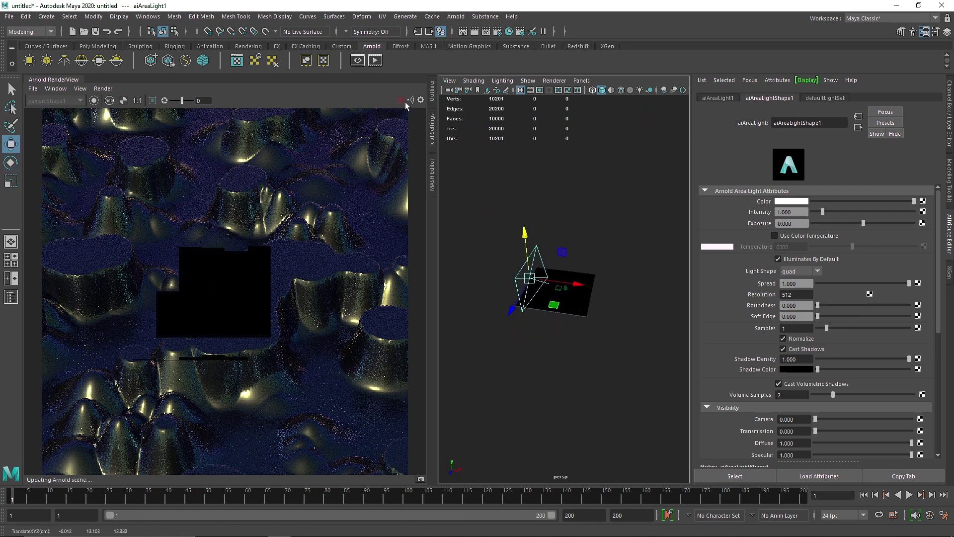
Set the area light's Exposure to 12.4 and Samples to 5, and stop the render after checking it
drag(863, 228, 931, 230)
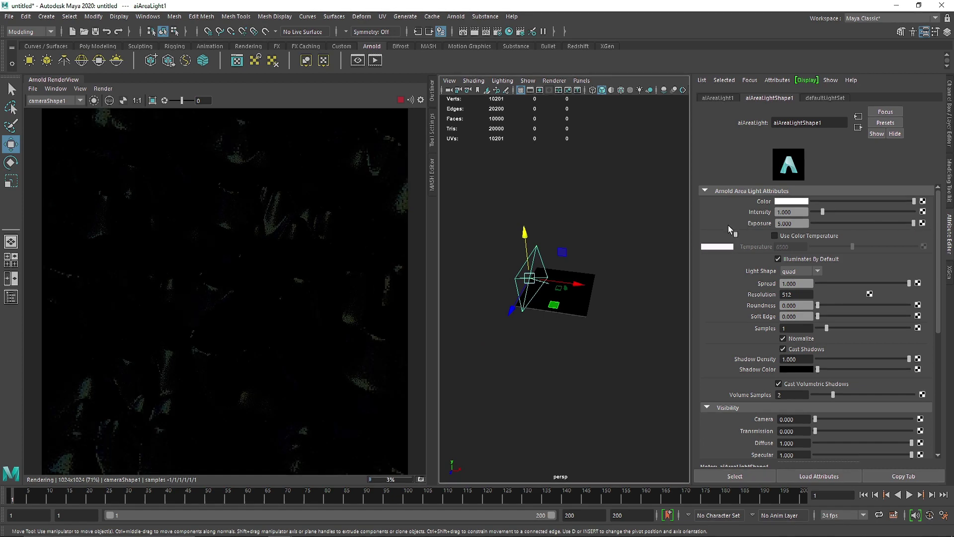
text(12)
key(Return)
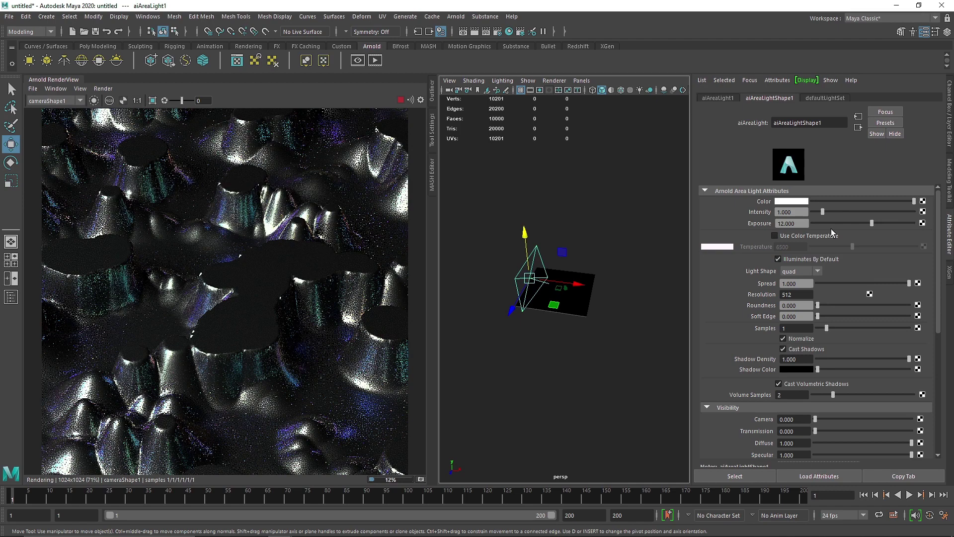
drag(863, 224, 873, 223)
click(863, 328)
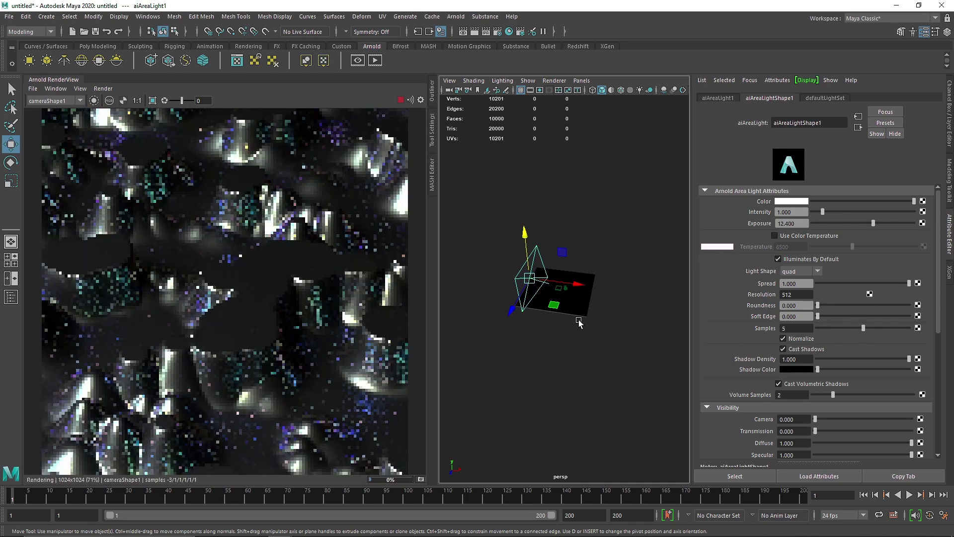
scroll(565, 318, up, 3)
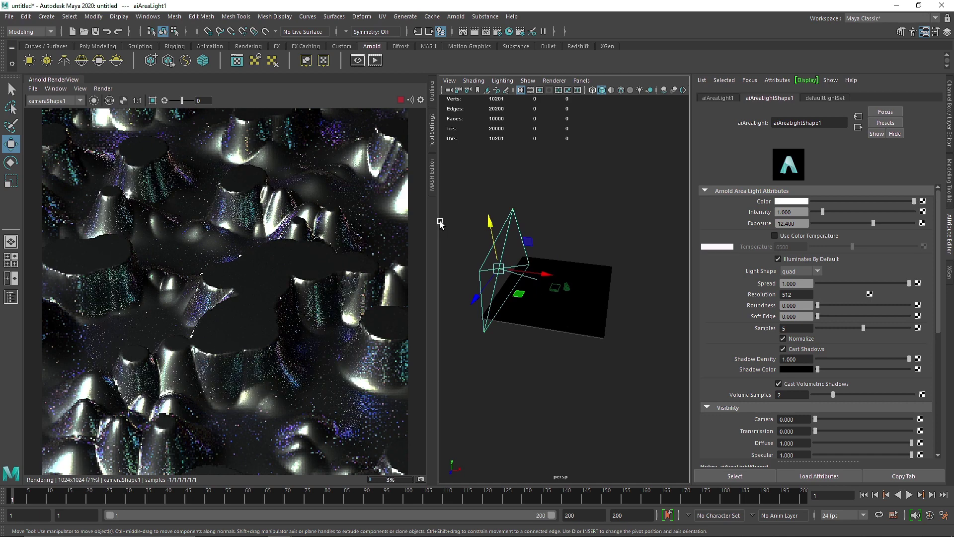
click(401, 100)
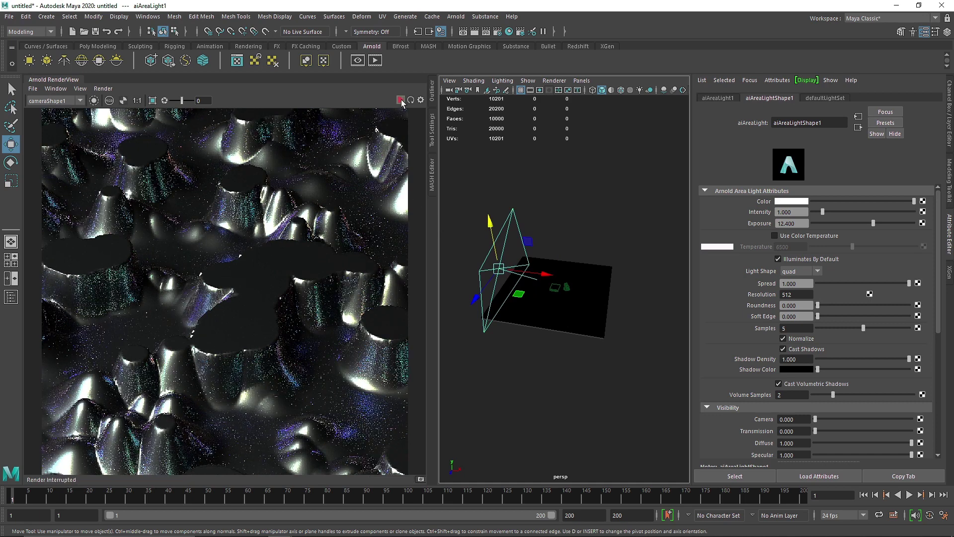
Delete the area light beside the plane
scroll(535, 284, up, 3)
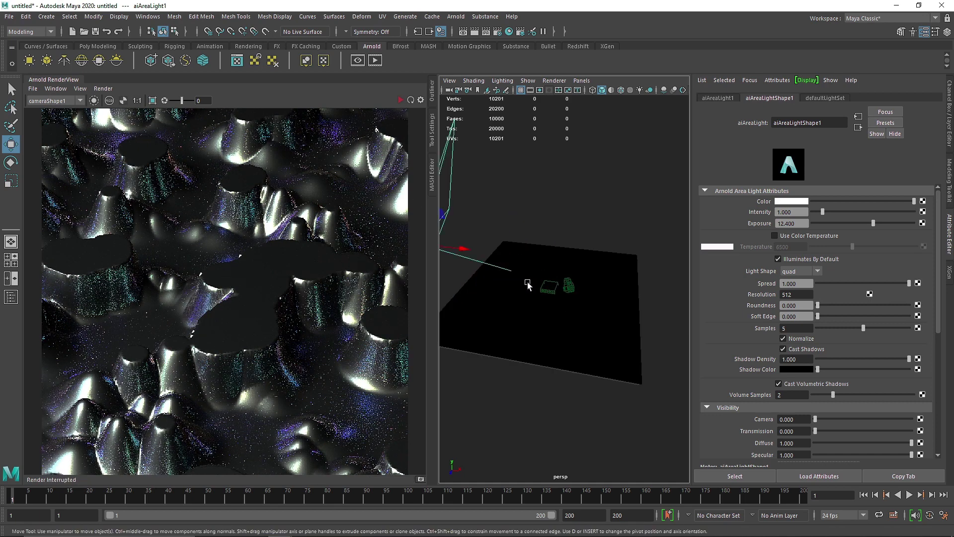
scroll(509, 268, down, 3)
click(488, 180)
click(519, 232)
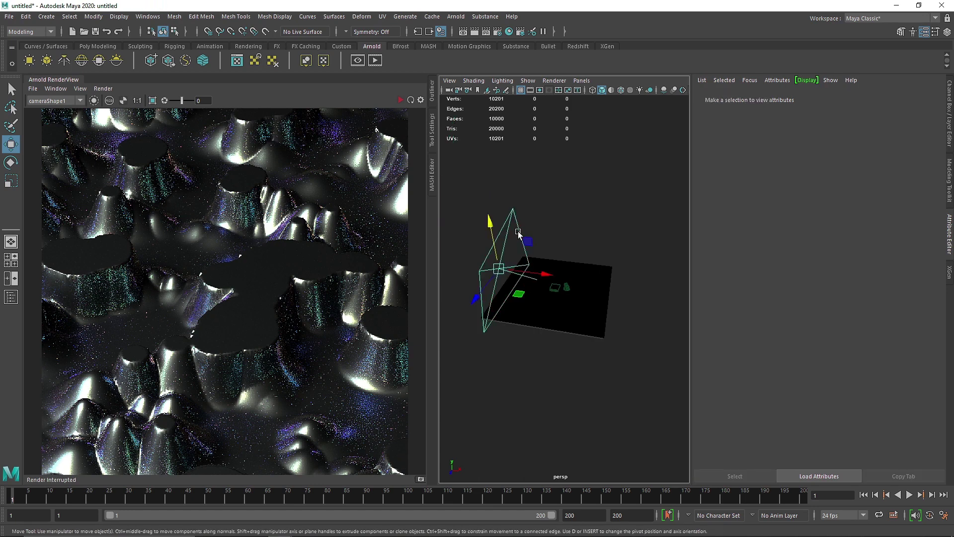
key(Delete)
Create an enlarged directional light above the plane and render it with Arnold Exposure 10 and Angle 10
click(257, 48)
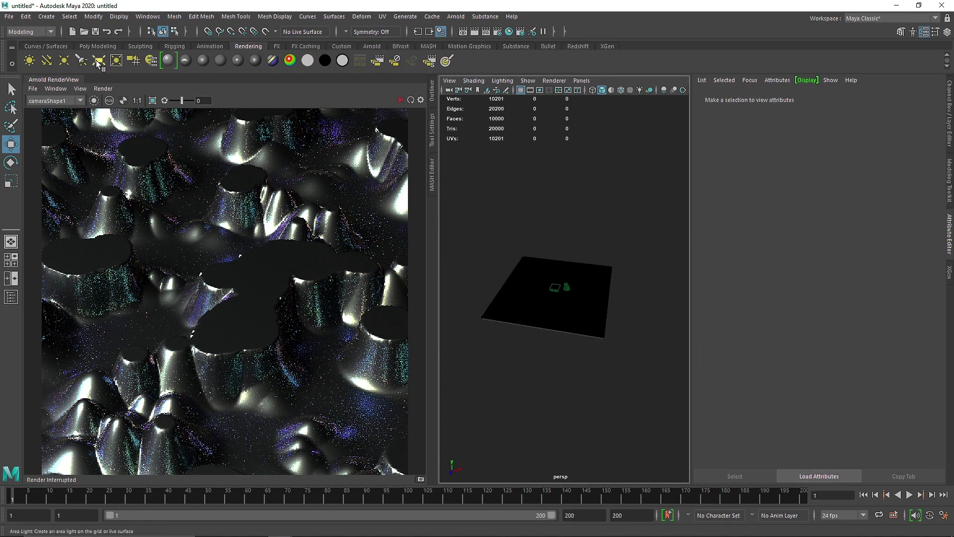
drag(552, 262, 596, 243)
key(r)
click(401, 100)
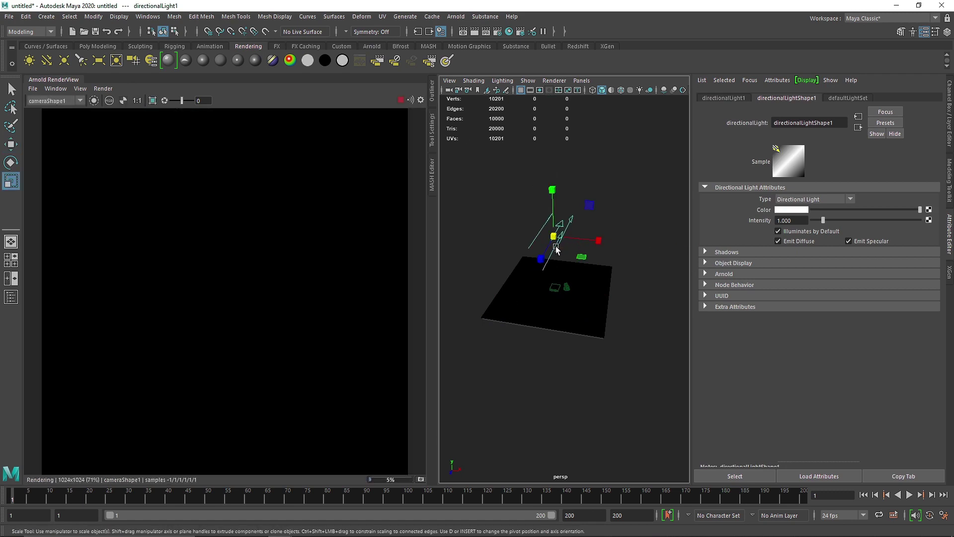
click(818, 273)
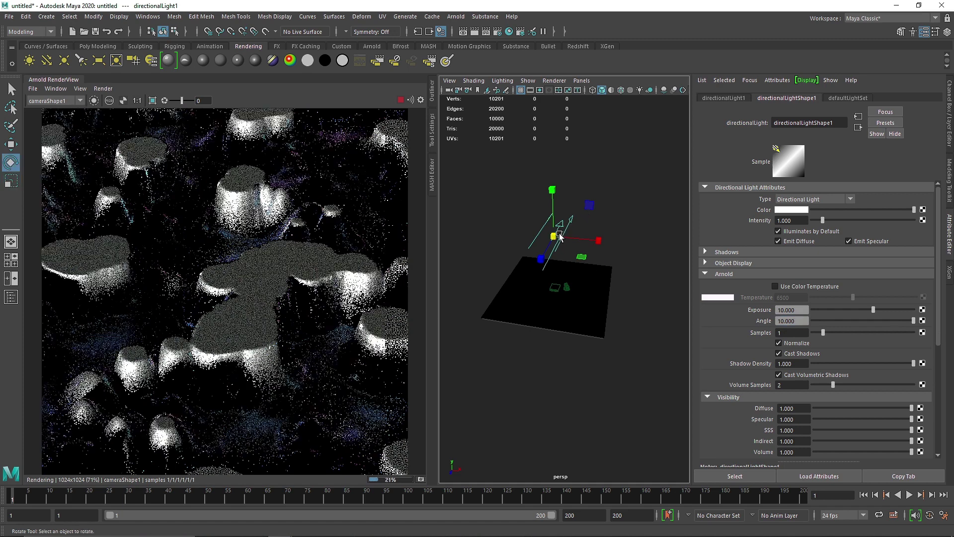
click(401, 101)
Rotate the directional light to shine sideways across the plane and set its Arnold Exposure to 3.25
click(593, 253)
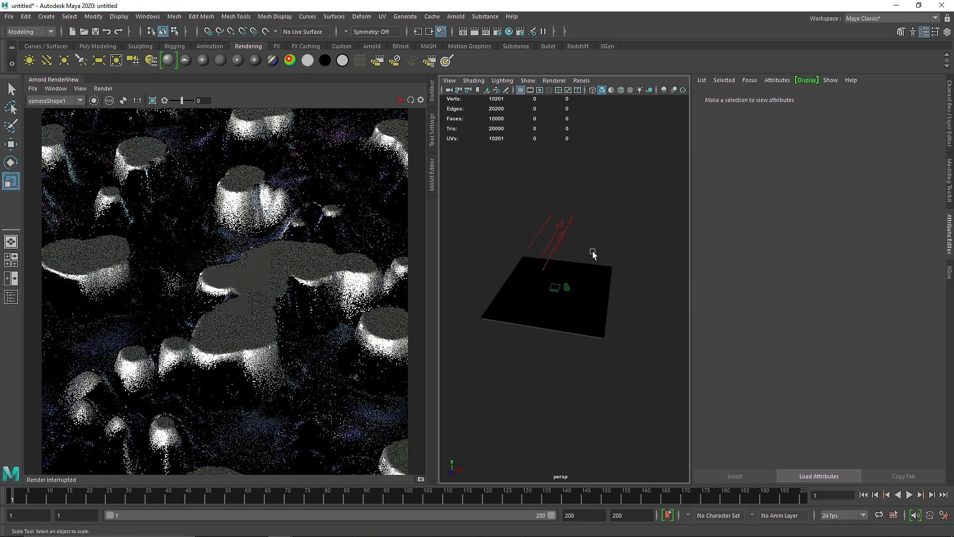
click(561, 245)
key(e)
drag(559, 246, 534, 249)
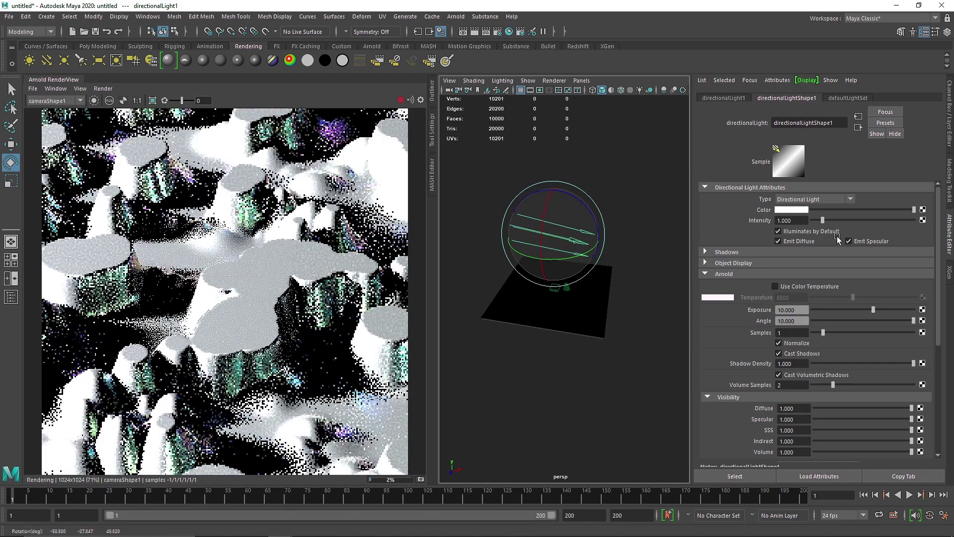
drag(873, 309, 846, 308)
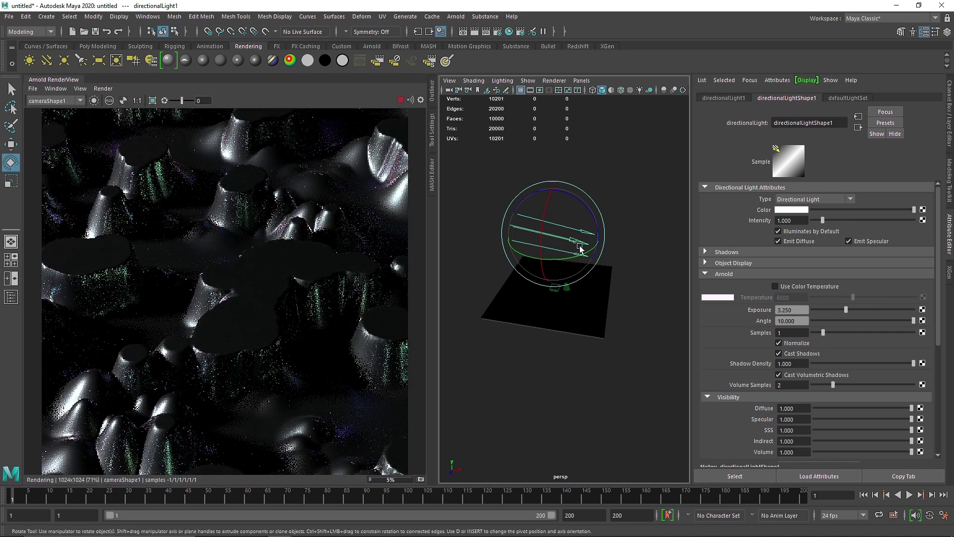
drag(573, 216, 563, 248)
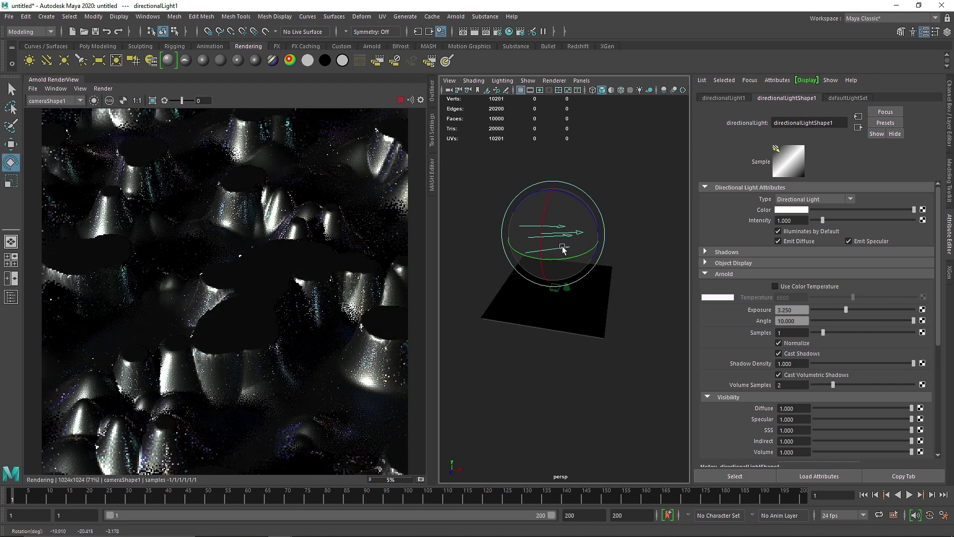
click(402, 100)
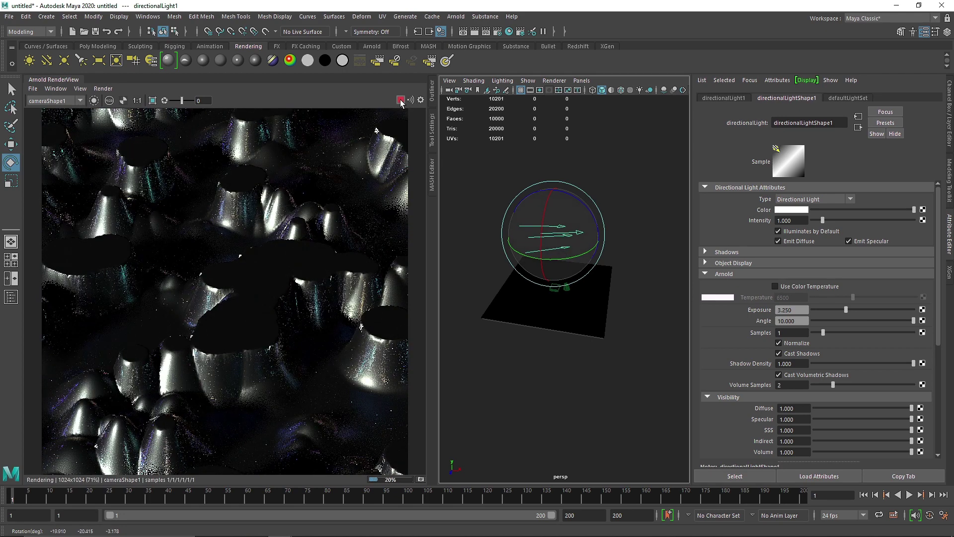
In the plane's Abstract material, set Metalness to 1 and the Base Weight to 0
click(573, 300)
click(833, 98)
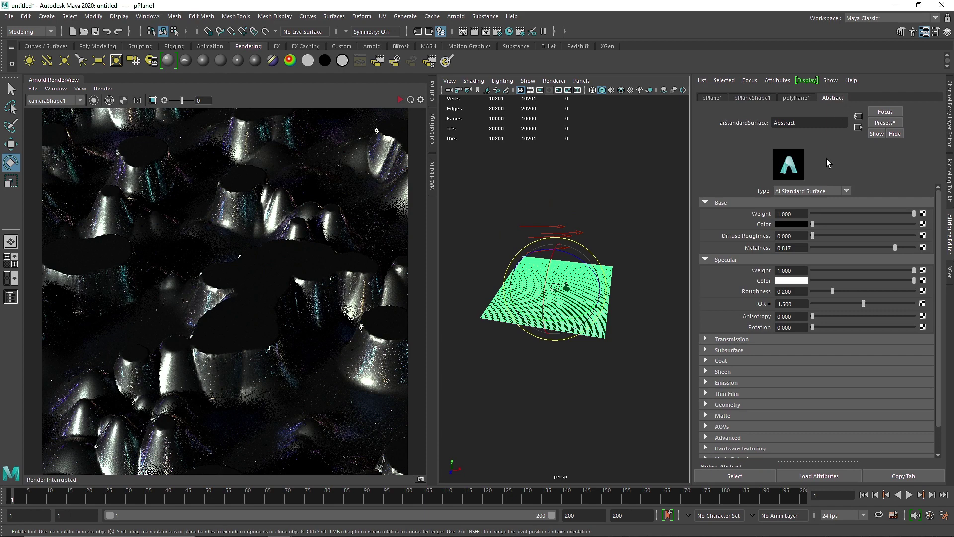
drag(896, 247, 925, 248)
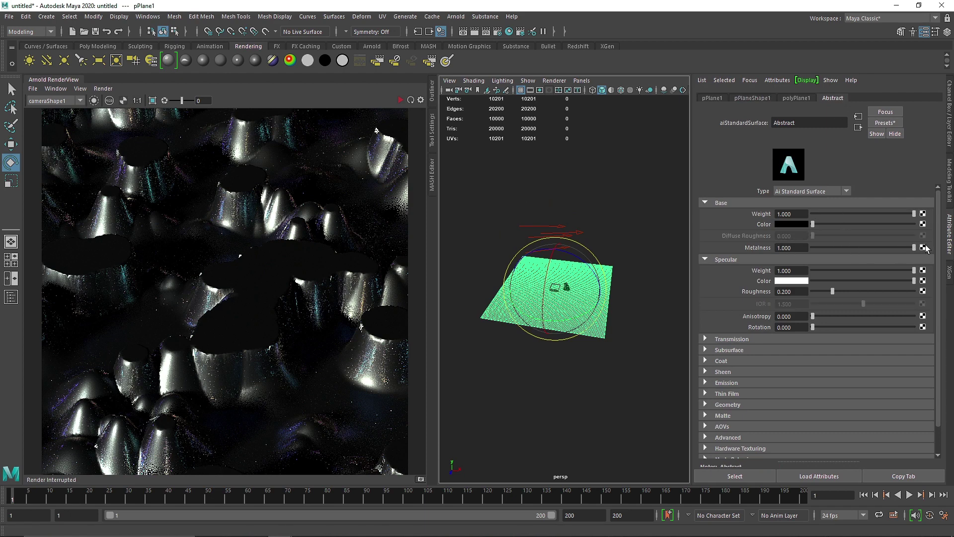
click(741, 203)
click(742, 204)
drag(914, 213, 798, 214)
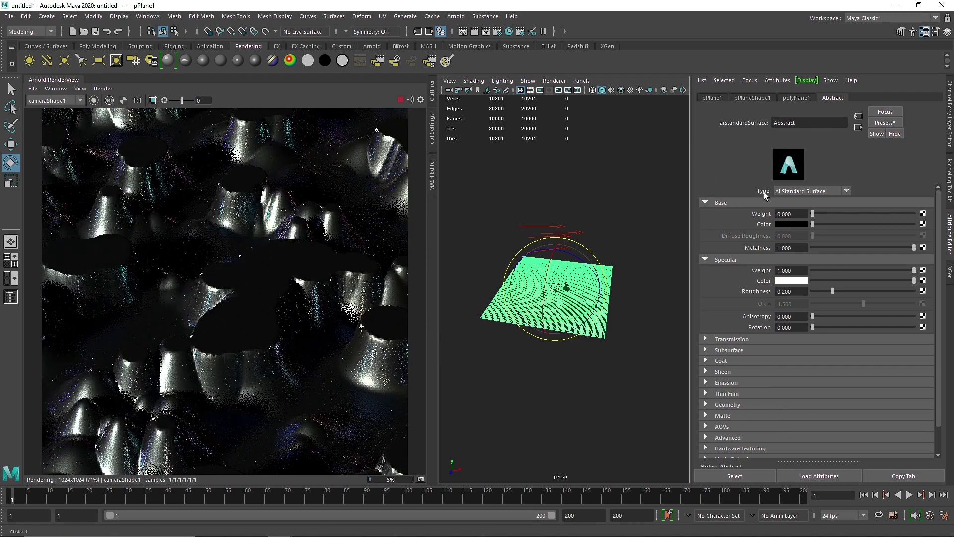
Set the Abstract material's Thin Film Thickness to about 476.6
click(736, 204)
click(732, 213)
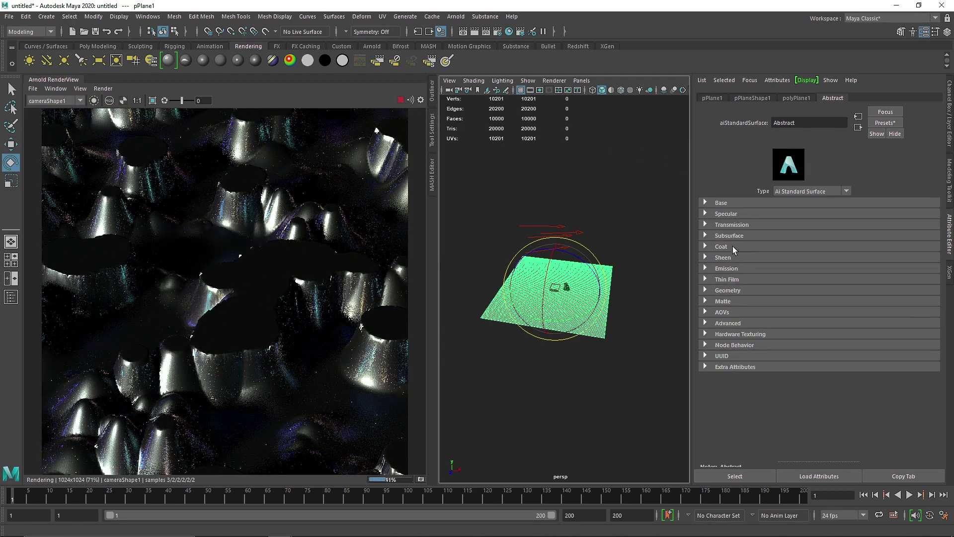
click(729, 277)
click(836, 289)
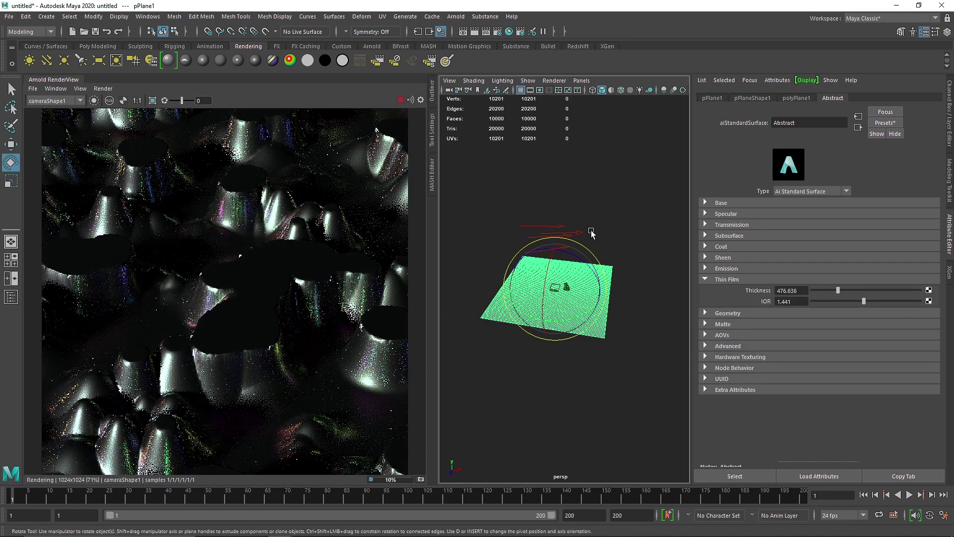
Replace the directional light with an Arnold sky dome light that uses the N_HDRI 2.hdr image, and render
click(550, 227)
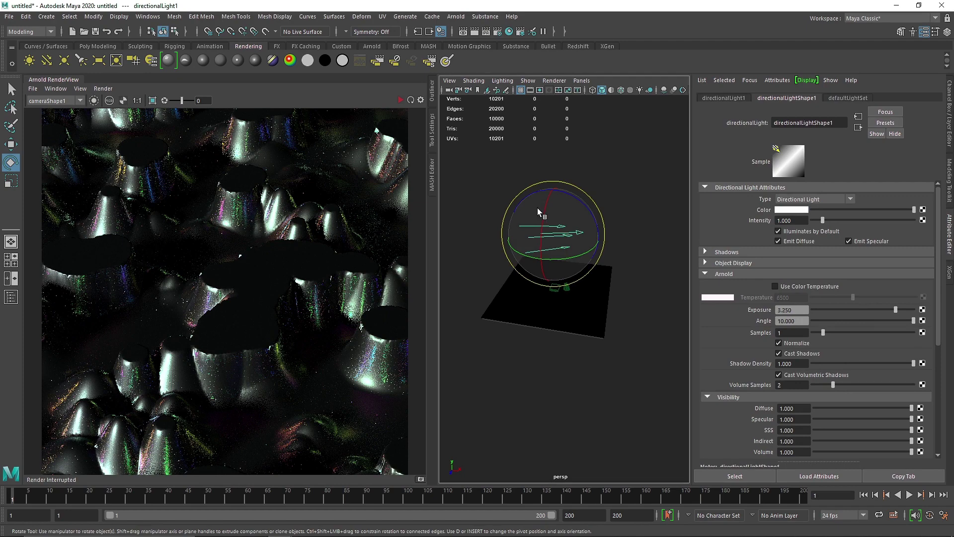
key(Delete)
click(374, 47)
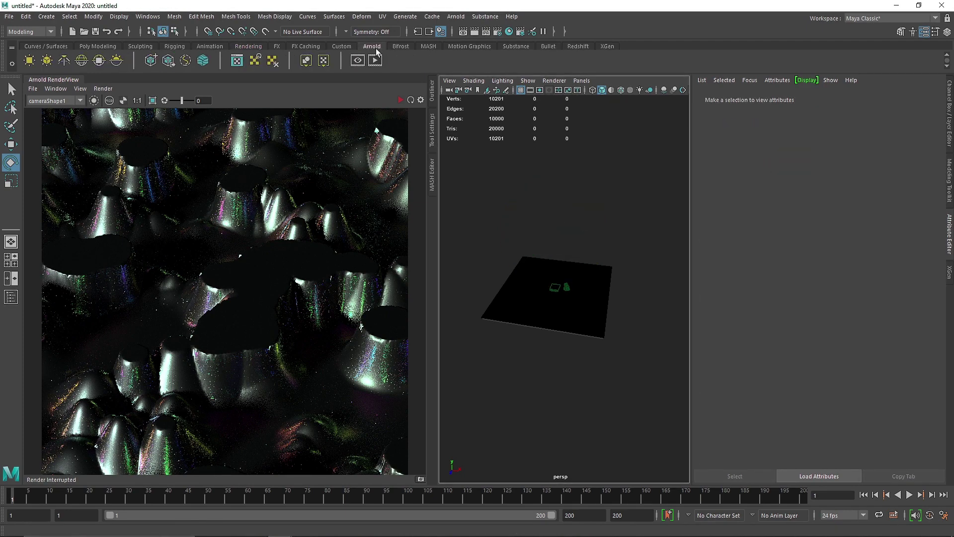
click(81, 60)
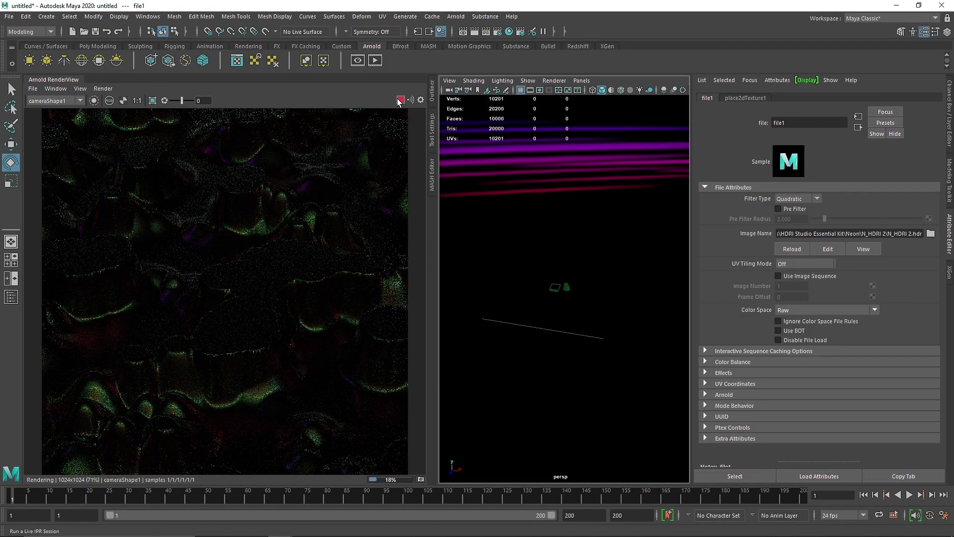
Switch the viewport to camera1 and narrow the render view to widen the viewport
click(583, 81)
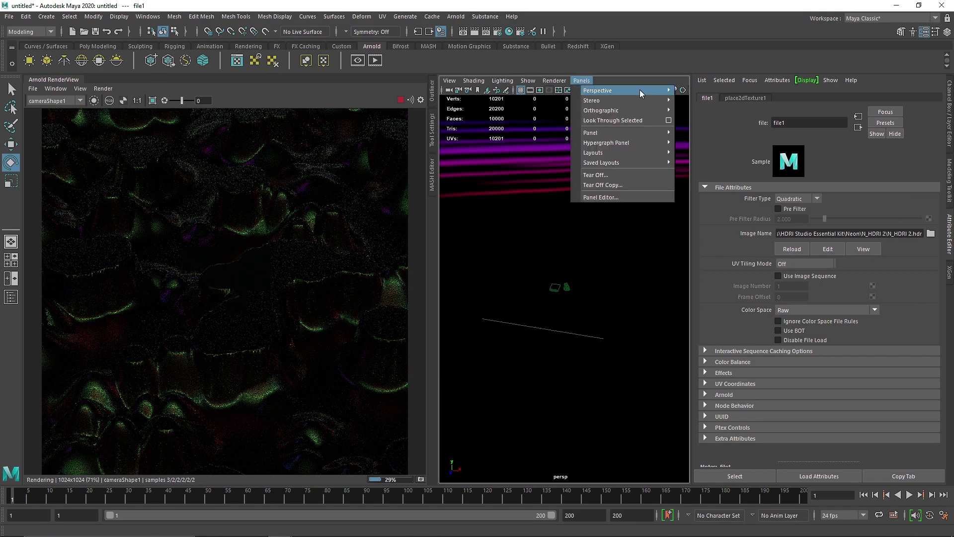
click(696, 100)
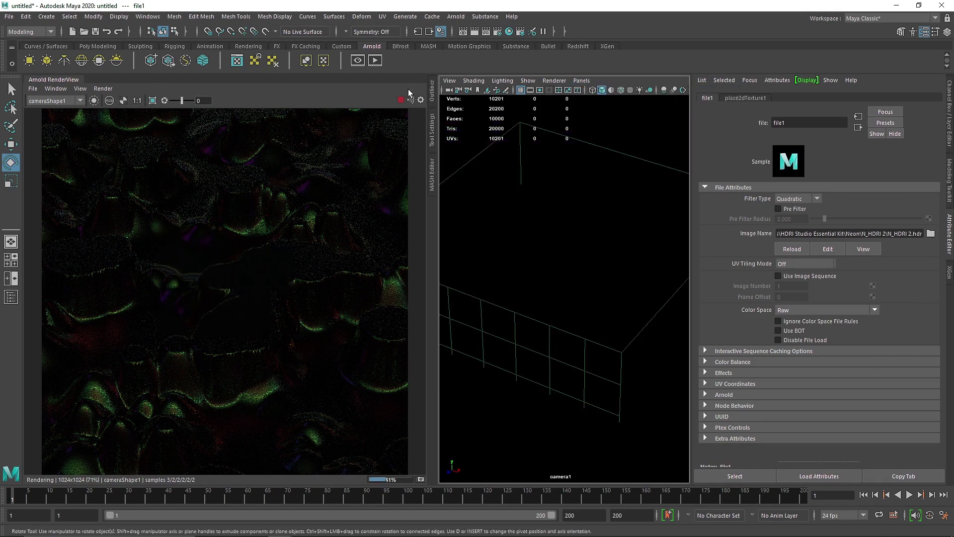
drag(438, 115, 399, 116)
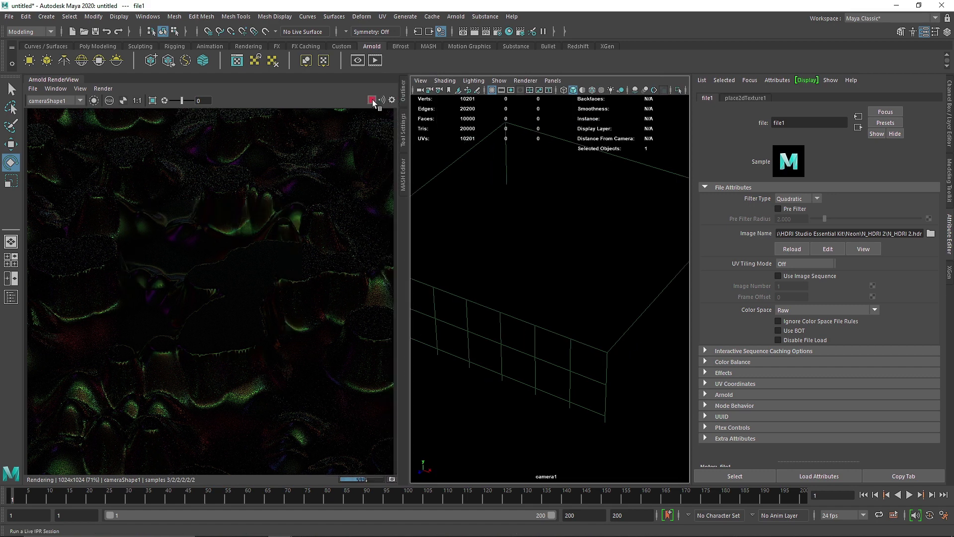
Stop the render, set the sky dome light's Exposure to 2 and Samples to 6, with the live render restarted
click(372, 100)
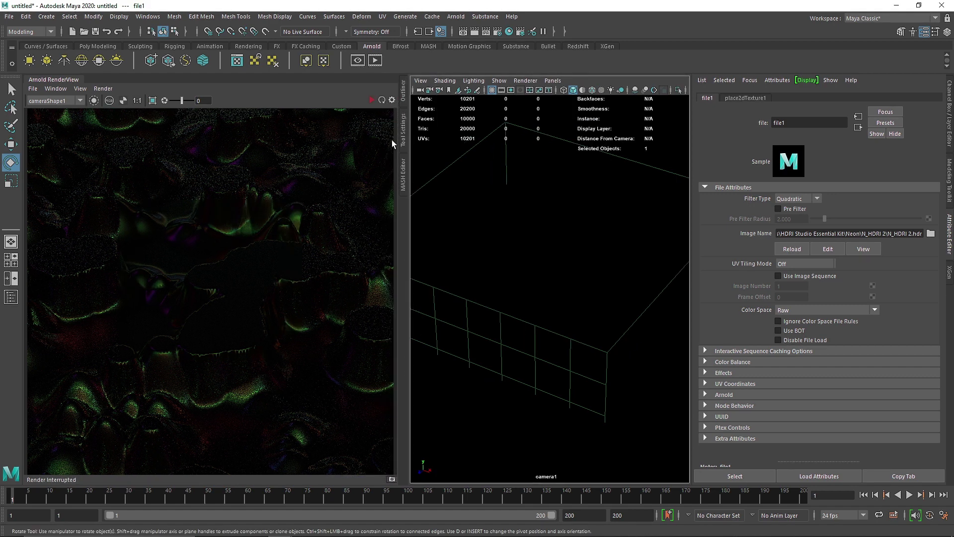
click(405, 97)
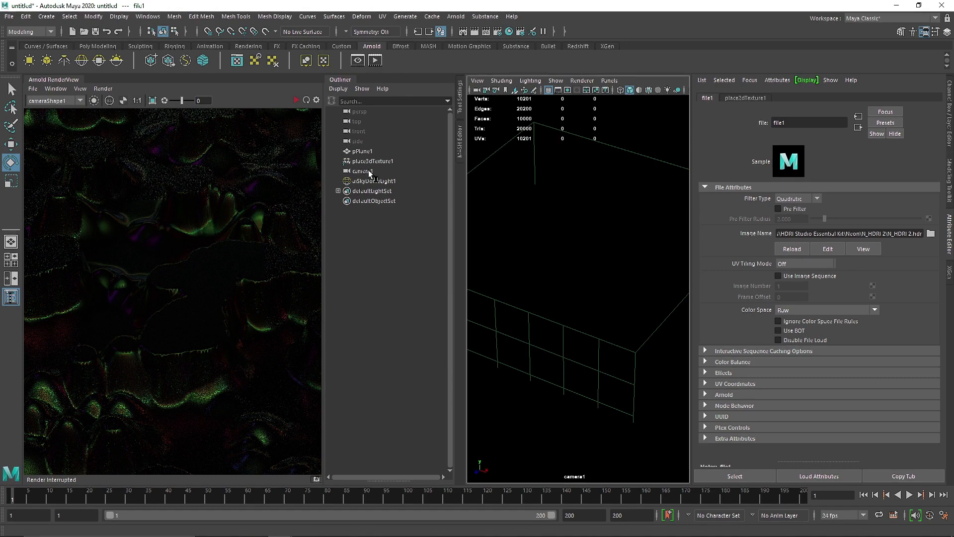
drag(327, 175, 392, 176)
click(441, 182)
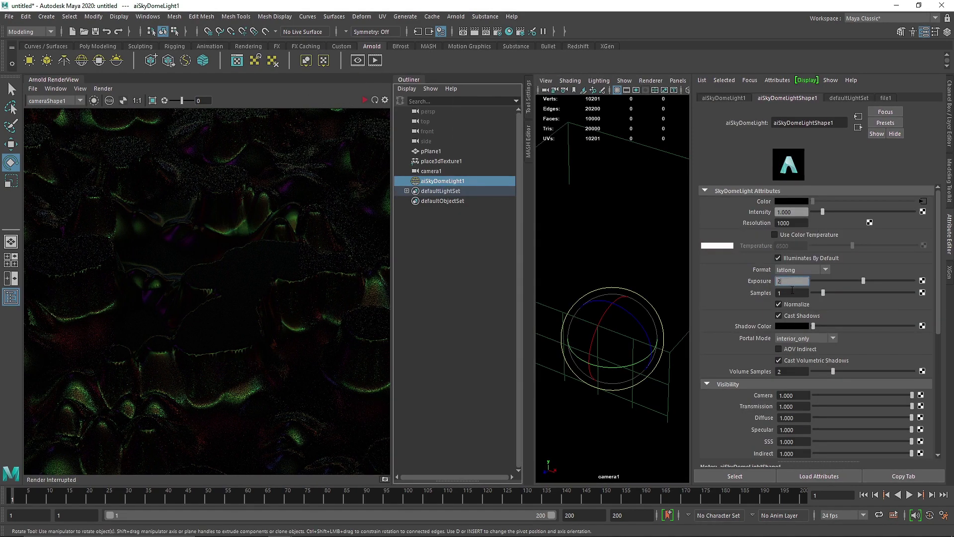
click(364, 100)
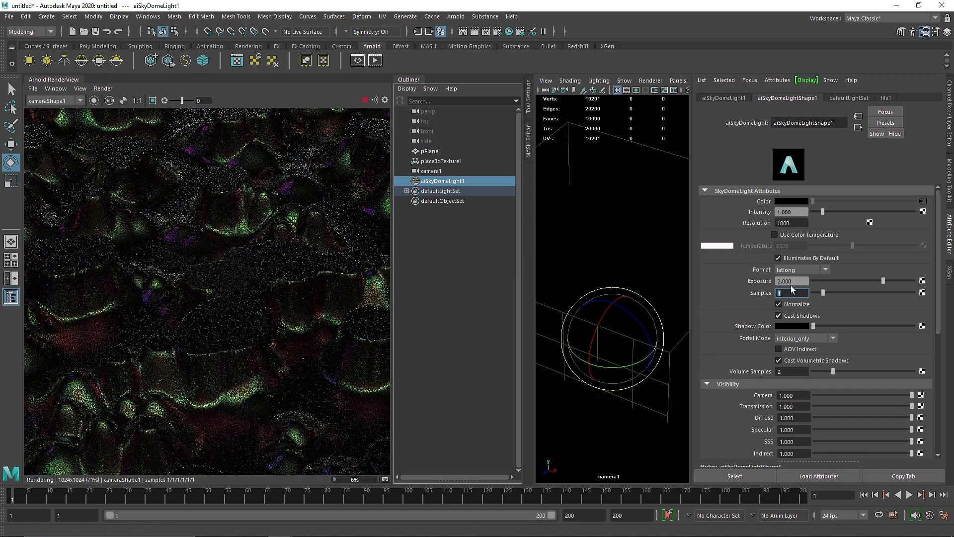
drag(823, 292, 873, 293)
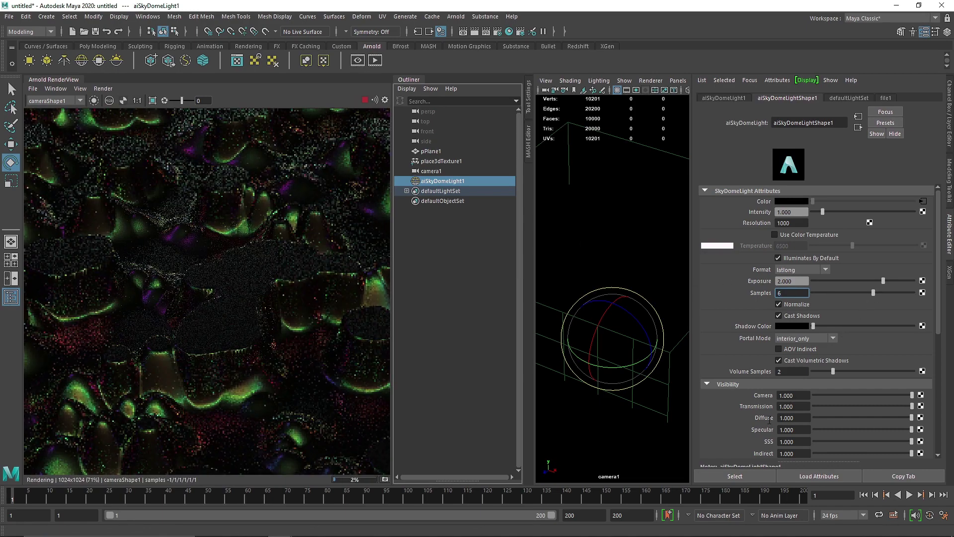
Set the sky dome light's visibility contribution to 2 for Diffuse and 3 for Specular
text(2)
drag(798, 417, 779, 430)
key(Tab)
text(2)
click(798, 406)
text(3)
click(800, 418)
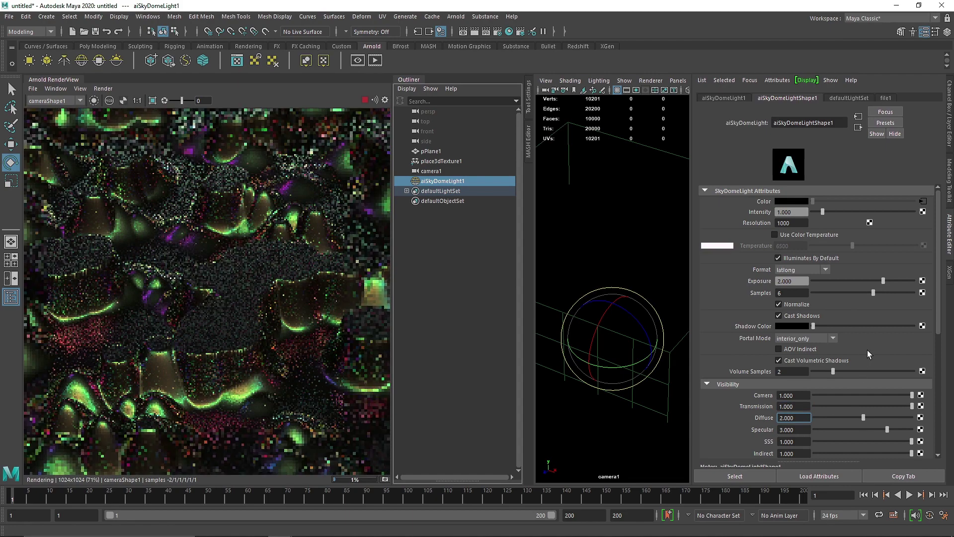
scroll(245, 319, down, 3)
scroll(294, 290, up, 3)
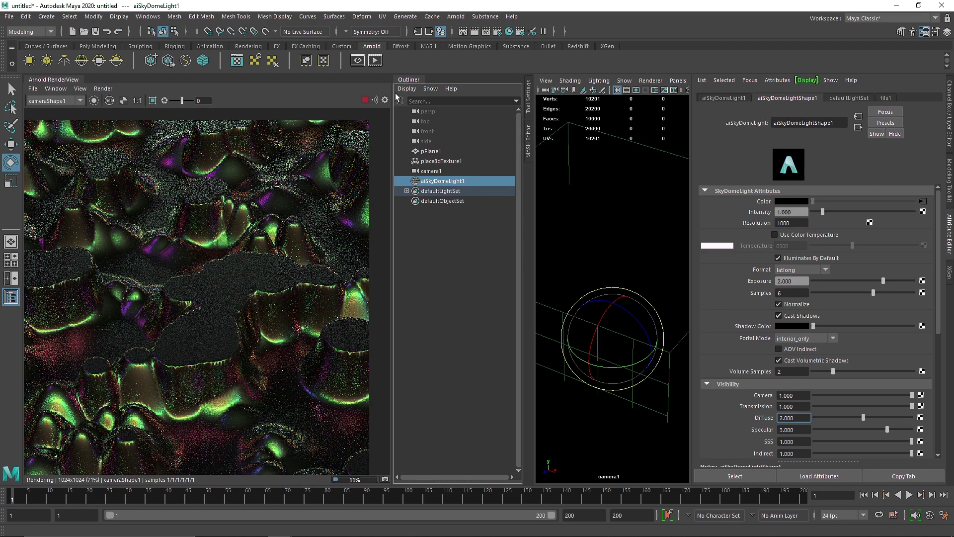
Rotate the sky dome light about 133° around its Y axis with rendering paused, and render again
click(368, 100)
drag(602, 376, 560, 282)
click(365, 101)
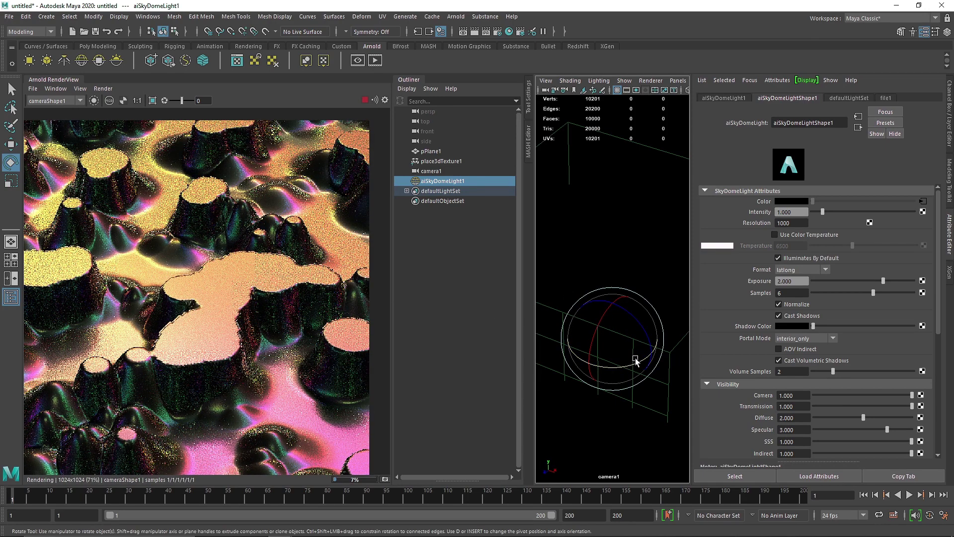
click(408, 80)
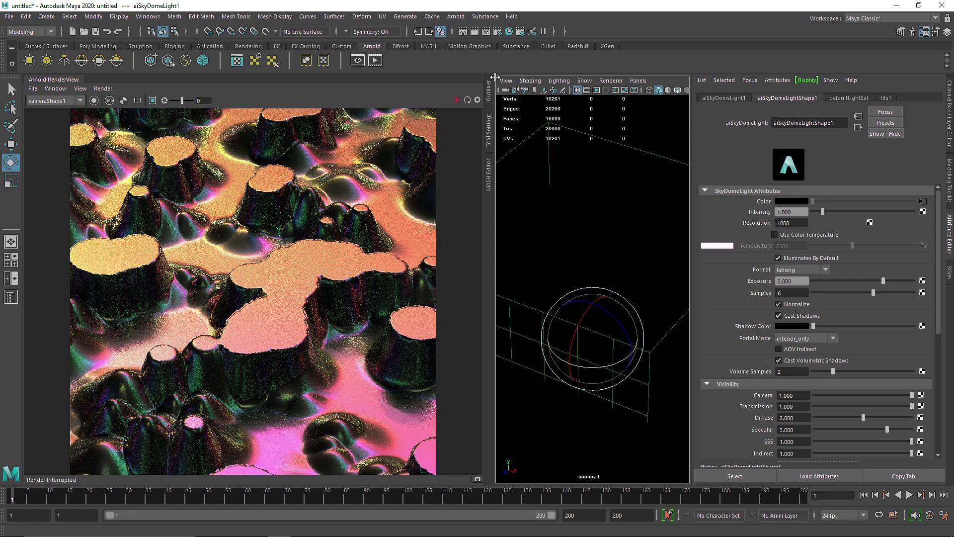
In the Hypershade, set the Spottyness of the volumeNoise1 displacement texture to 0.2
click(508, 33)
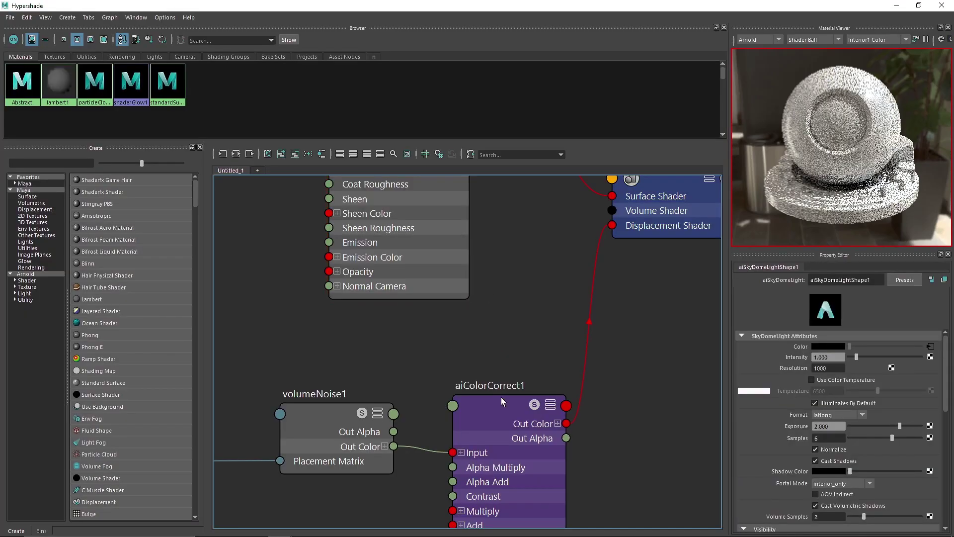
click(501, 397)
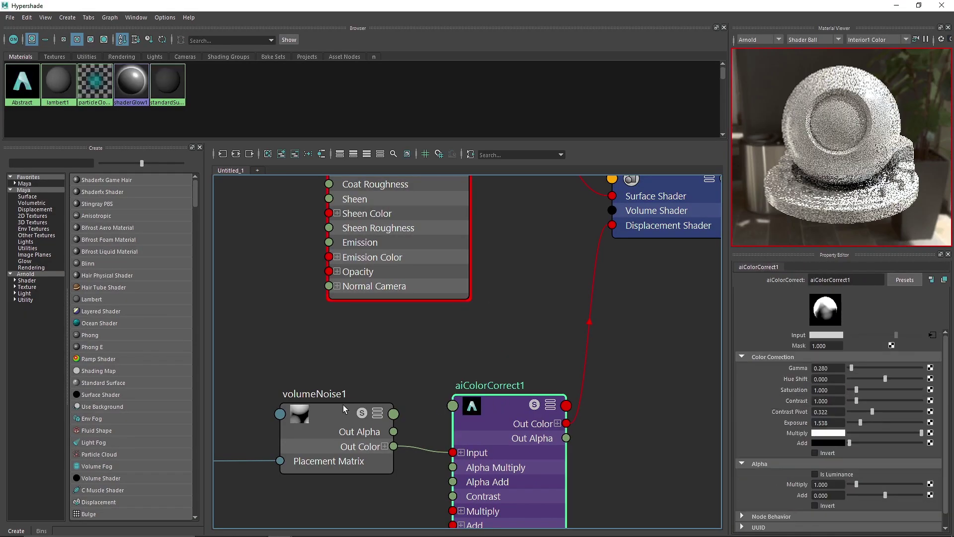
click(343, 407)
alt+middle_drag(363, 367, 406, 289)
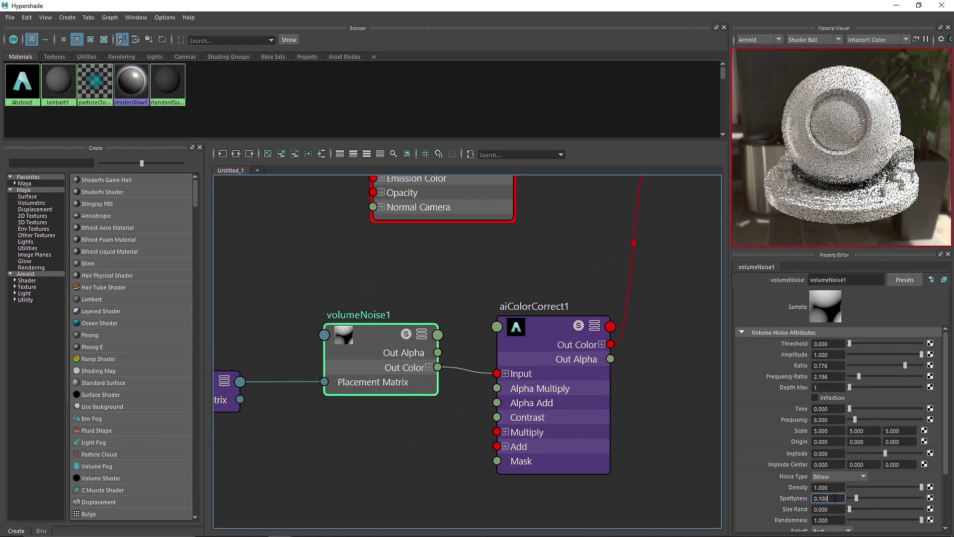
key(BackSpace)
key(BackSpace)
key(BackSpace)
text(2)
key(Return)
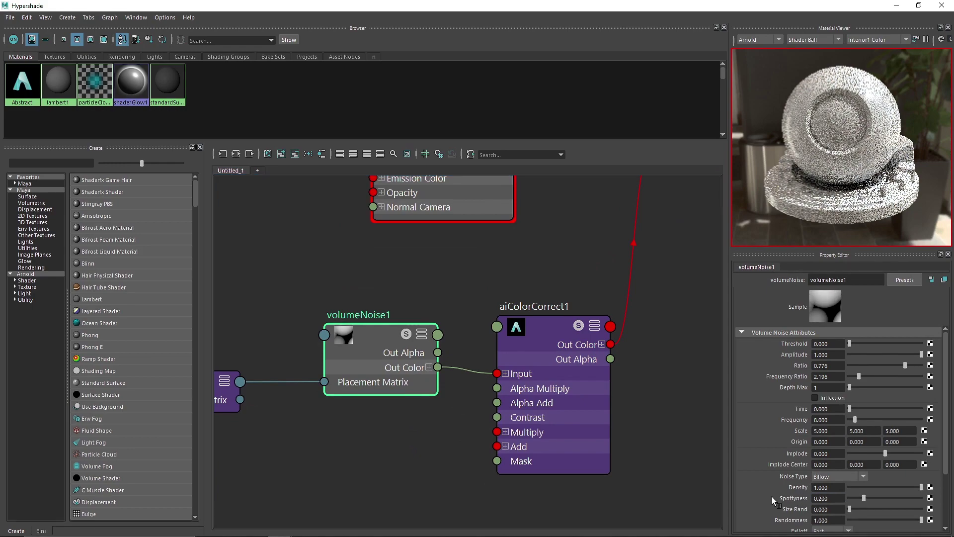